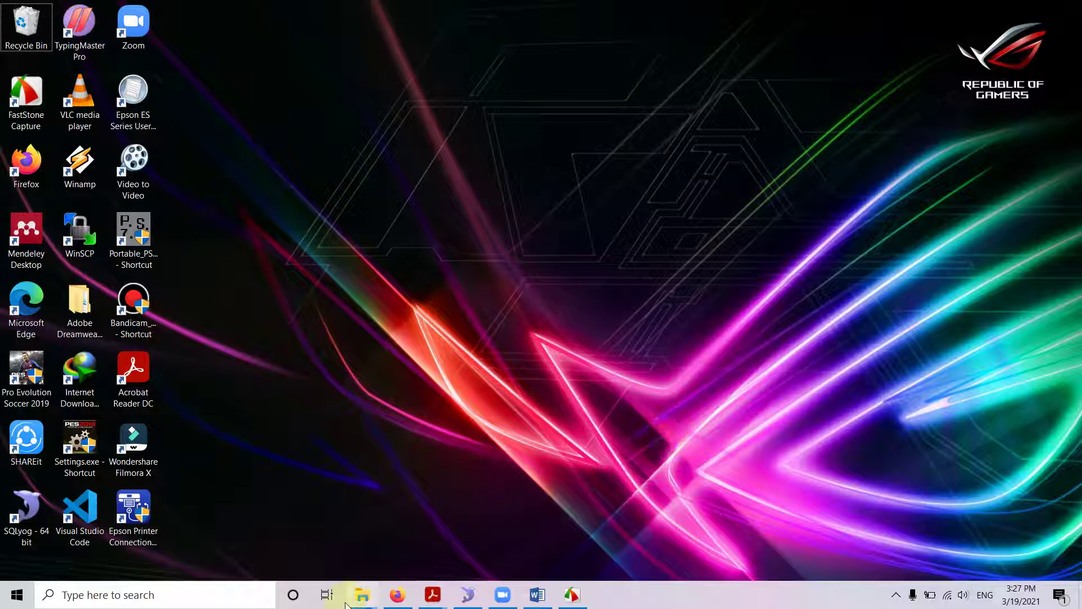
# In Firefox, load the online blog's front page in a new tab from the address suggestion.
pyautogui.click(397, 595)
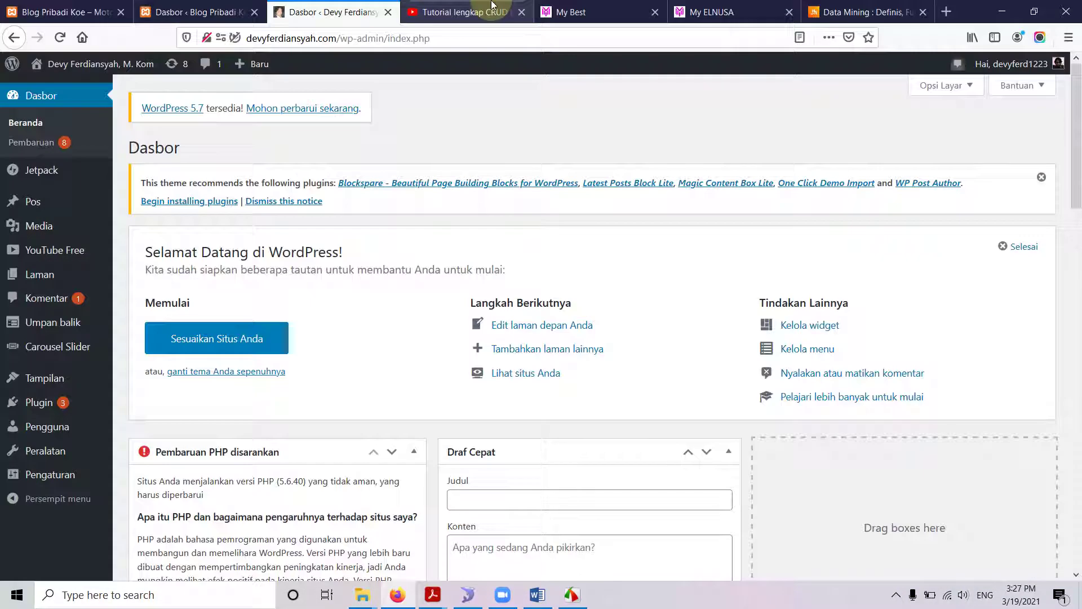
pyautogui.click(946, 11)
pyautogui.write('de')
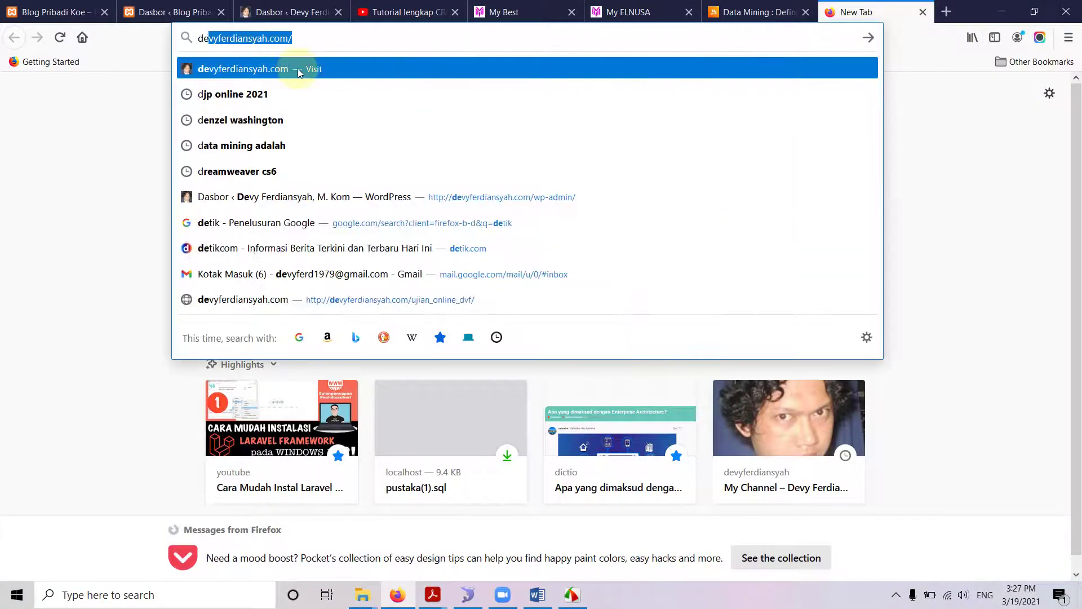
pyautogui.click(297, 69)
# Close the Data Mining, My ELNUSA and My Best tabs and move the blog tab before the CRUD tutorial tab.
pyautogui.click(805, 17)
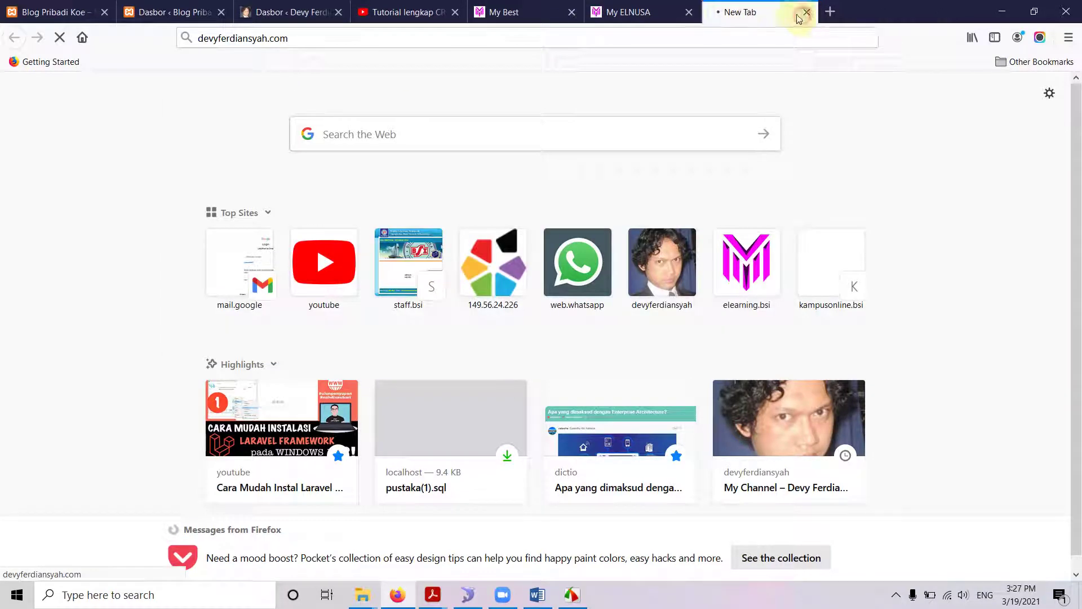
pyautogui.click(688, 12)
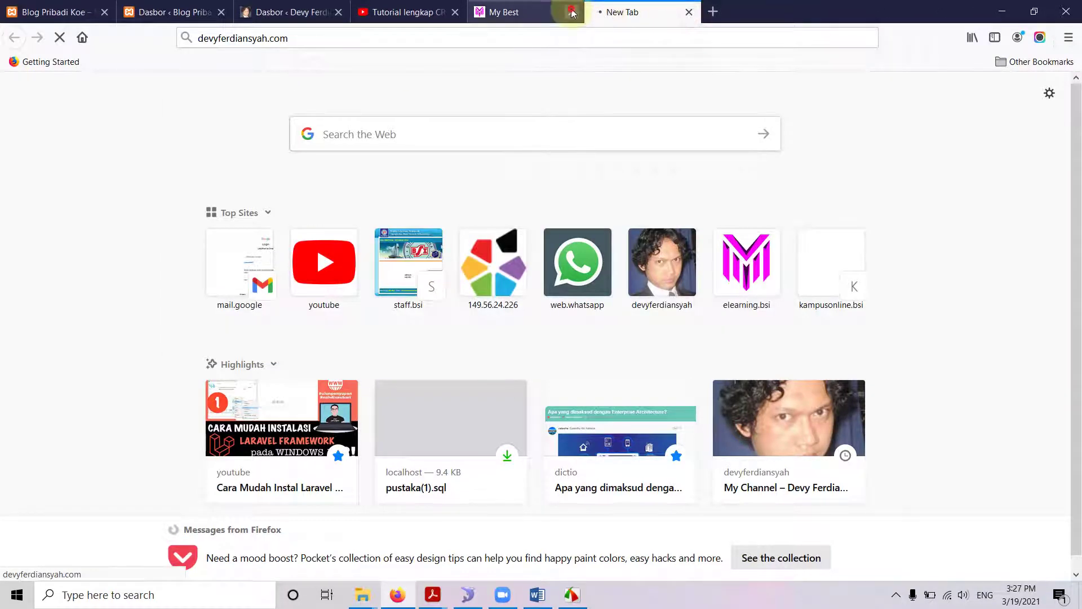
pyautogui.click(571, 12)
pyautogui.moveTo(530, 14); pyautogui.dragTo(414, 16)
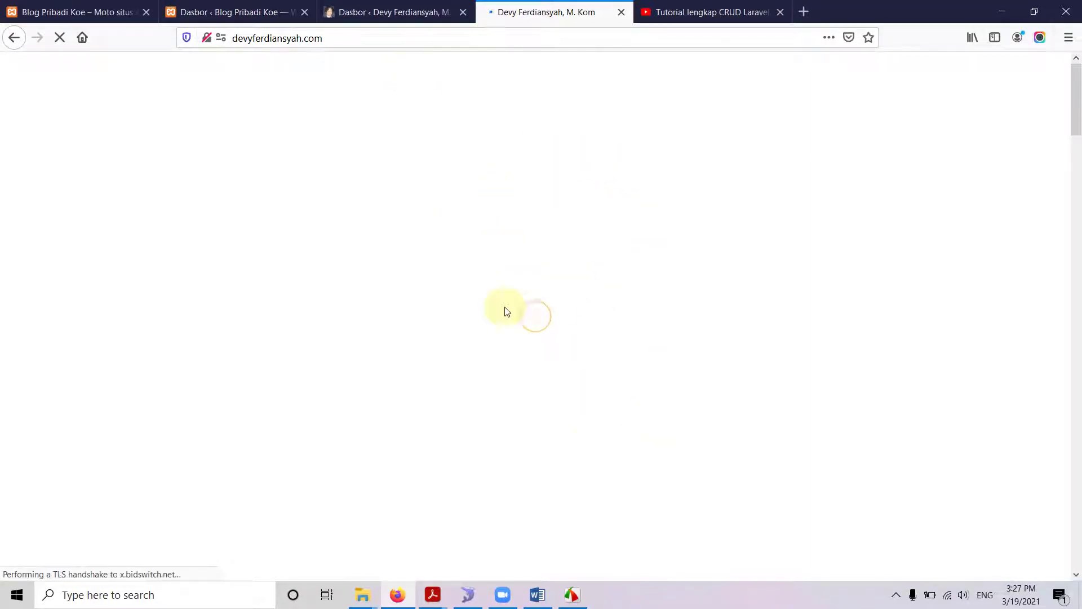
pyautogui.scroll(-15, 724, 394)
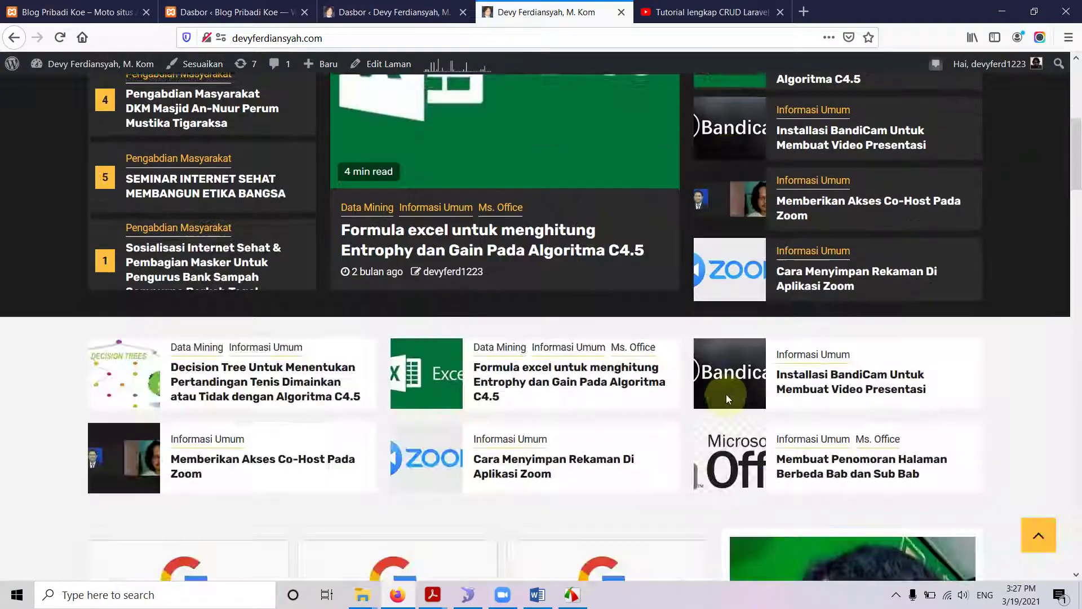
pyautogui.scroll(-12, 701, 390)
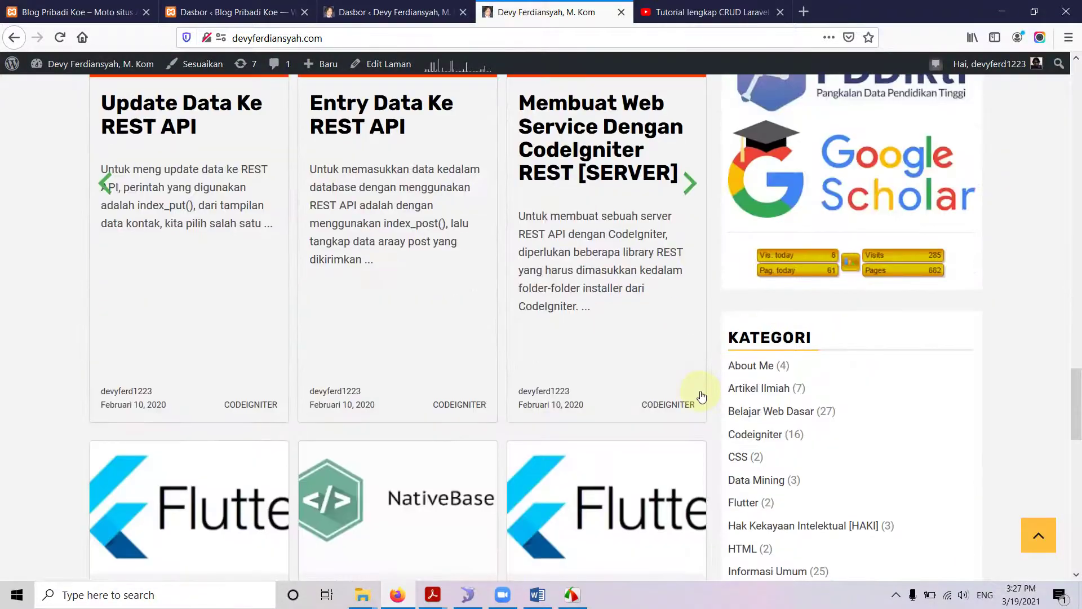
pyautogui.scroll(15, 698, 366)
pyautogui.scroll(15, 698, 360)
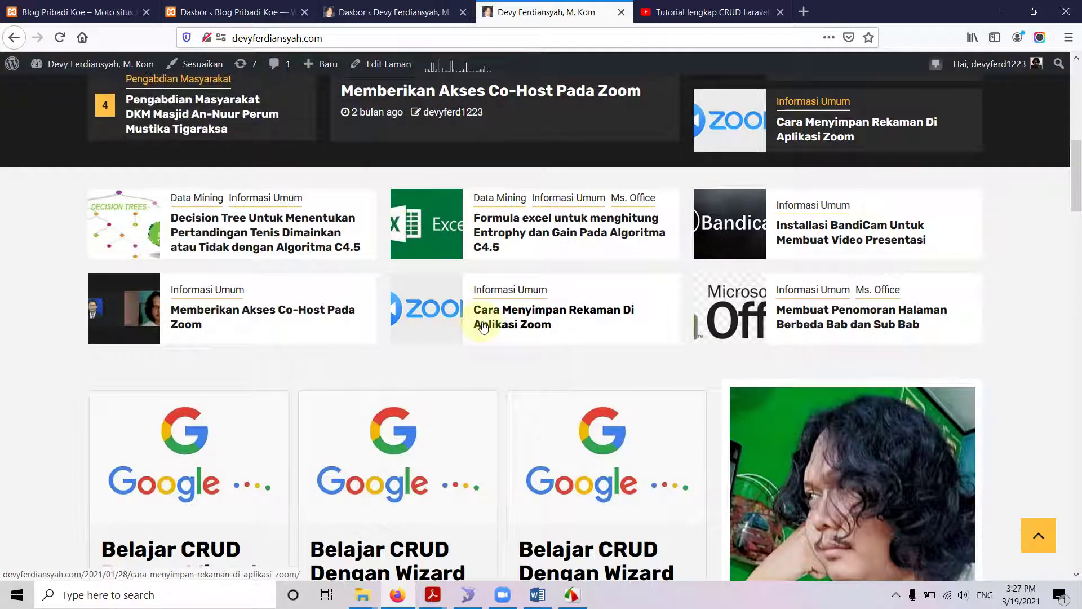
# Flip between the localhost/wordpress Blog Pribadi Koe tab and the online blog, ending on the online Dasbor tab.
pyautogui.click(77, 12)
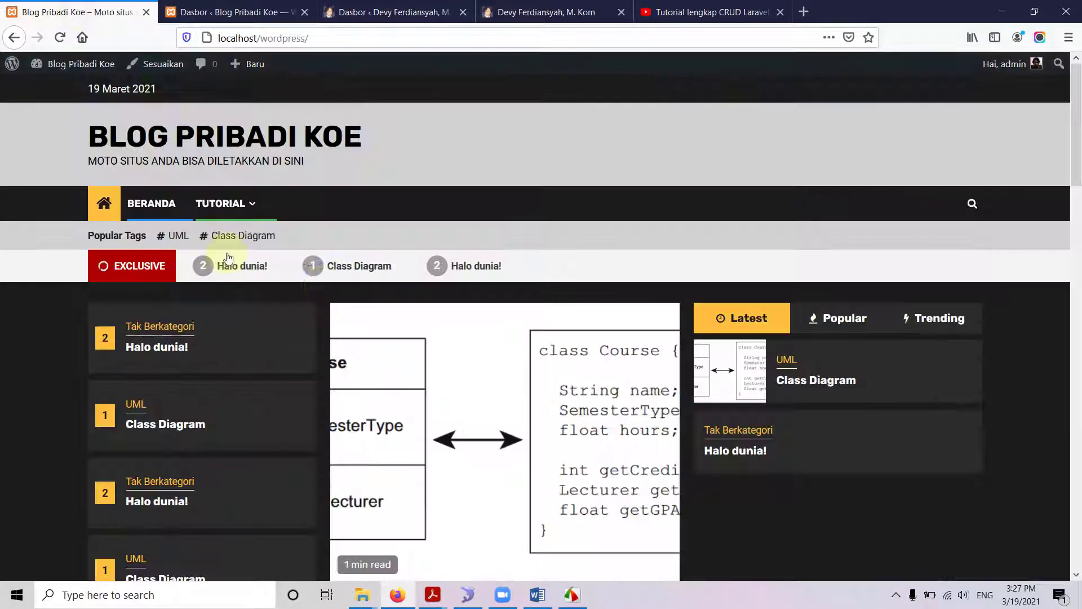
pyautogui.scroll(-3, 329, 285)
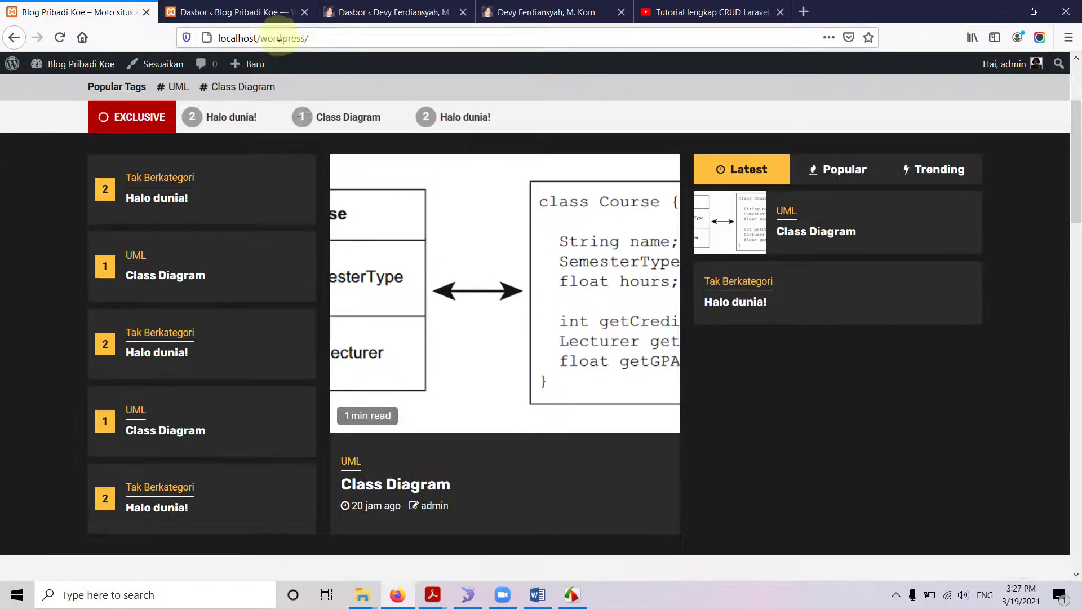
pyautogui.doubleClick(277, 37)
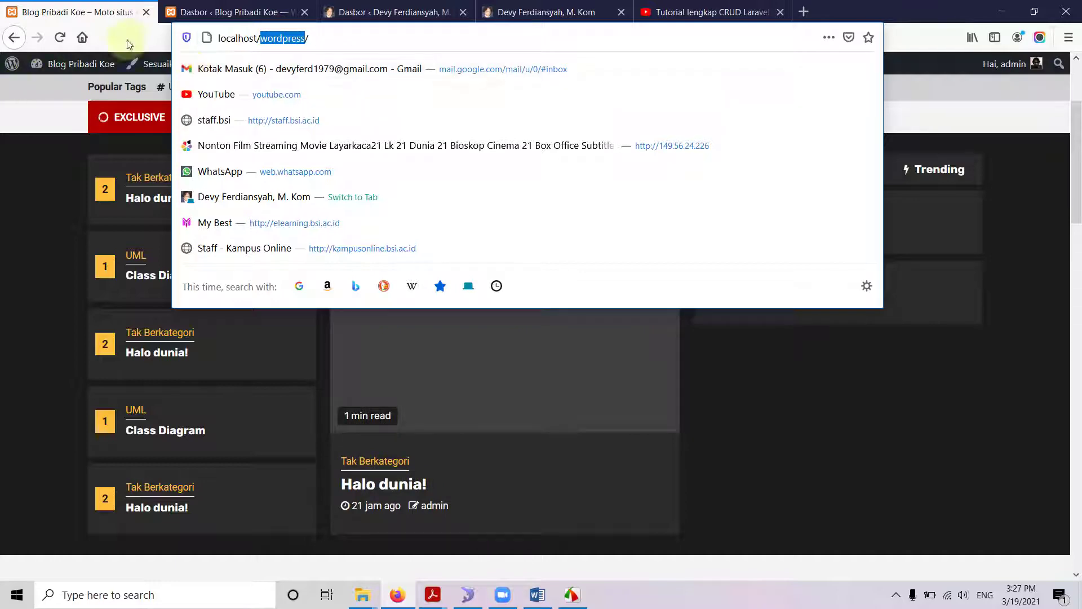
pyautogui.click(519, 12)
pyautogui.scroll(10, 476, 254)
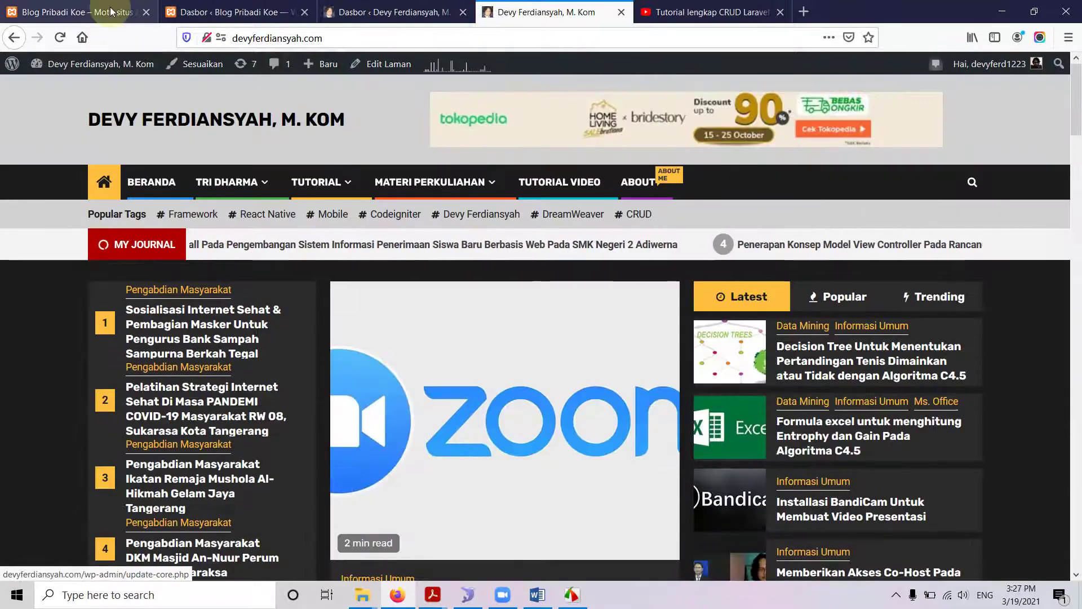
pyautogui.click(111, 11)
pyautogui.scroll(3, 270, 213)
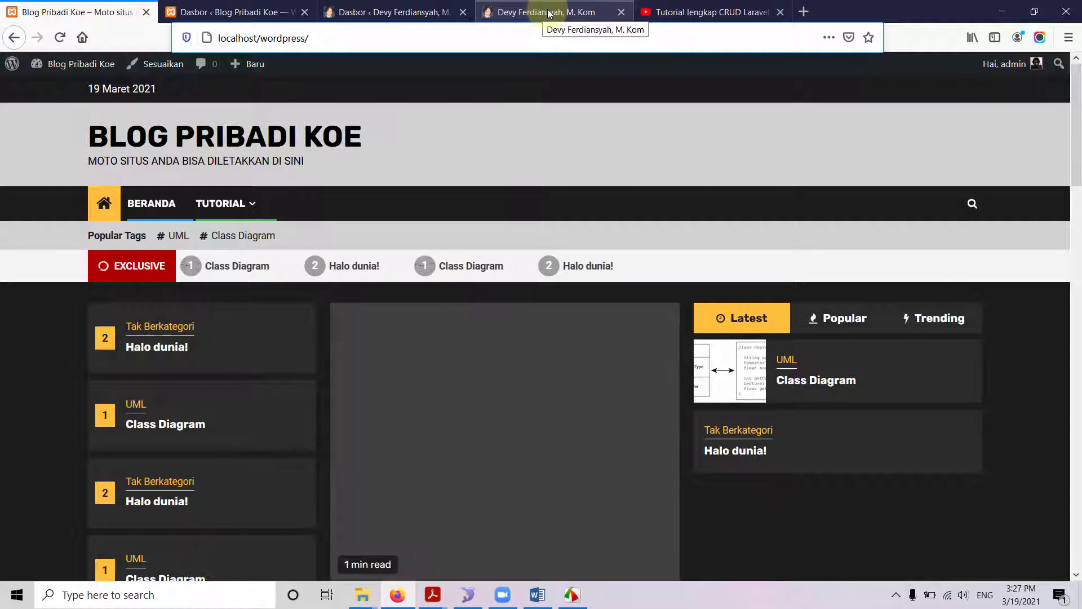
pyautogui.click(412, 13)
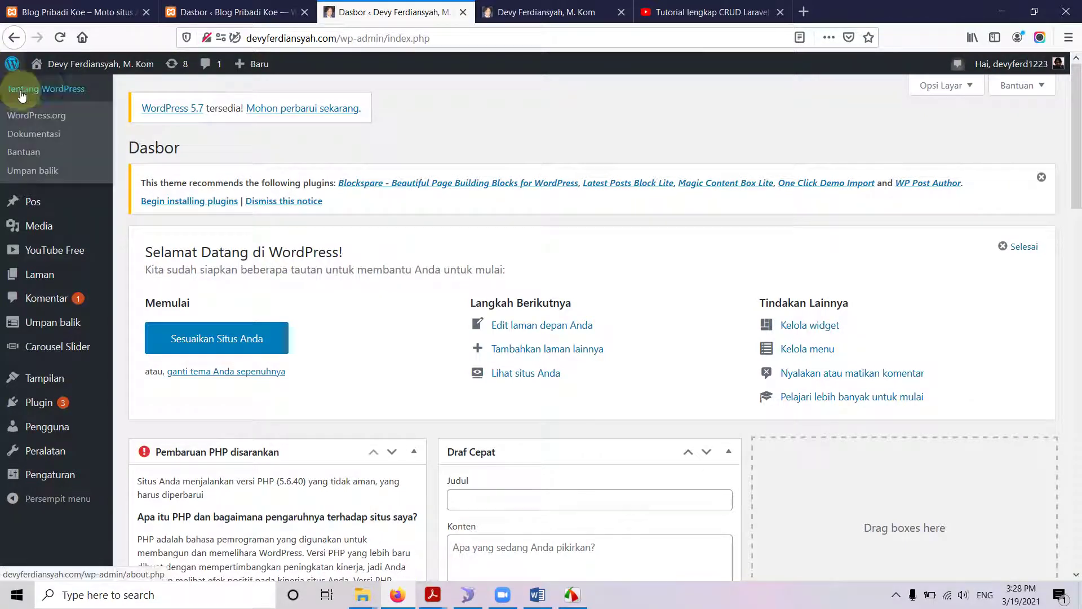
# Go to Peralatan > Ekspor in the online site's admin sidebar.
pyautogui.moveTo(61, 445)
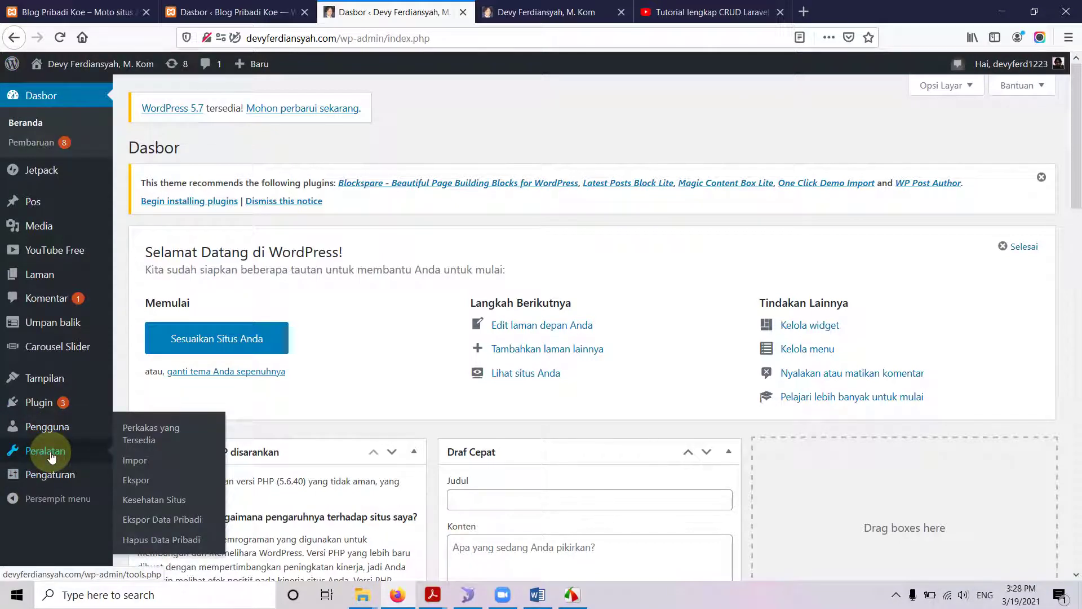
pyautogui.click(141, 486)
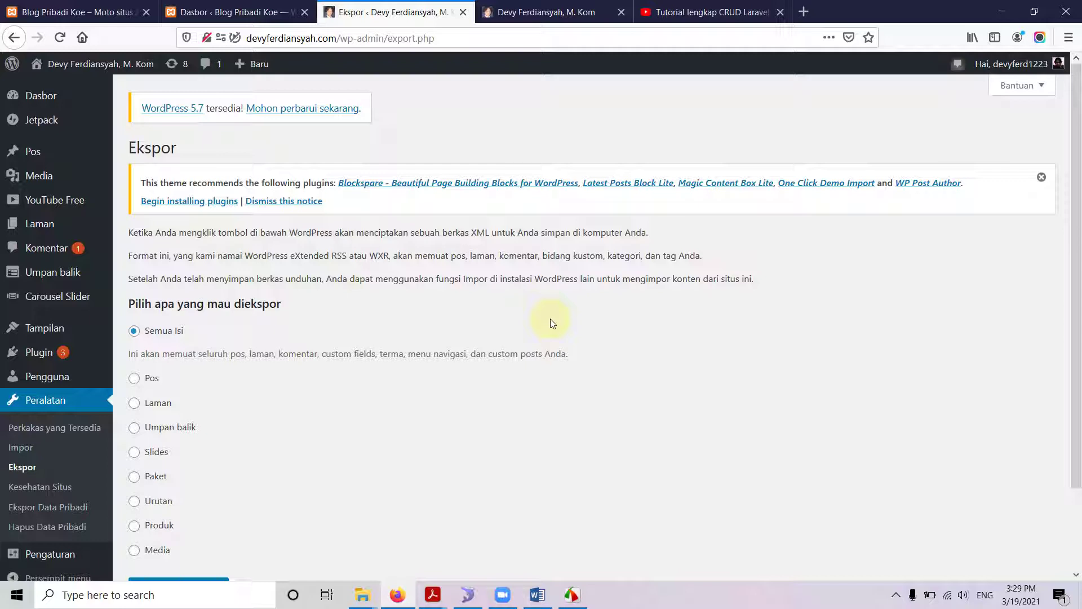
# Save the 'Semua Isi' export as devyferdiansyahmkom.WordPress.2021-03-19.xml and open its download folder.
pyautogui.scroll(-2, 279, 364)
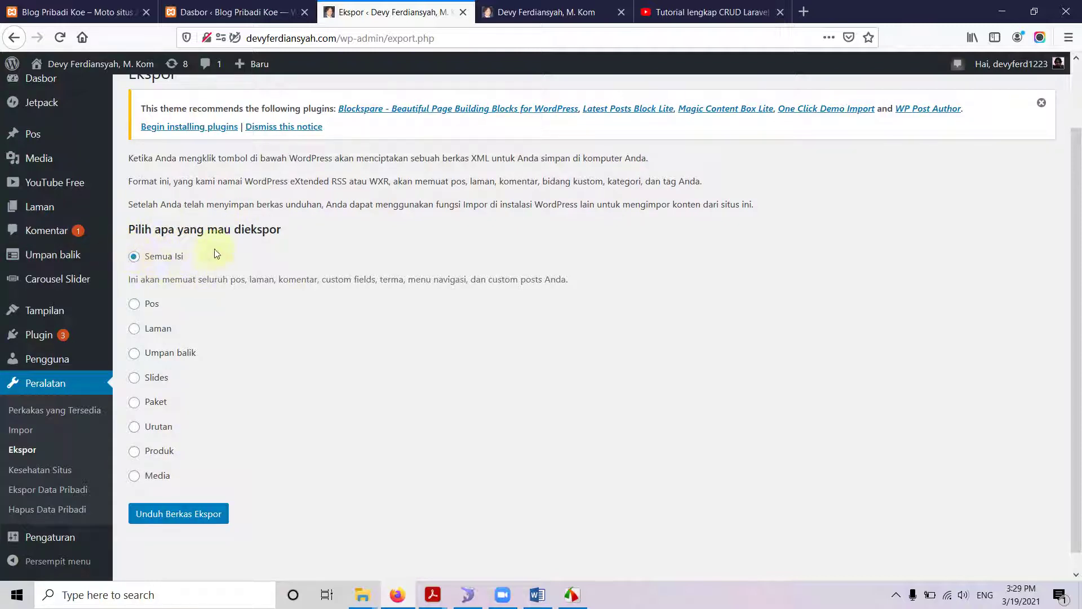
pyautogui.scroll(2, 188, 322)
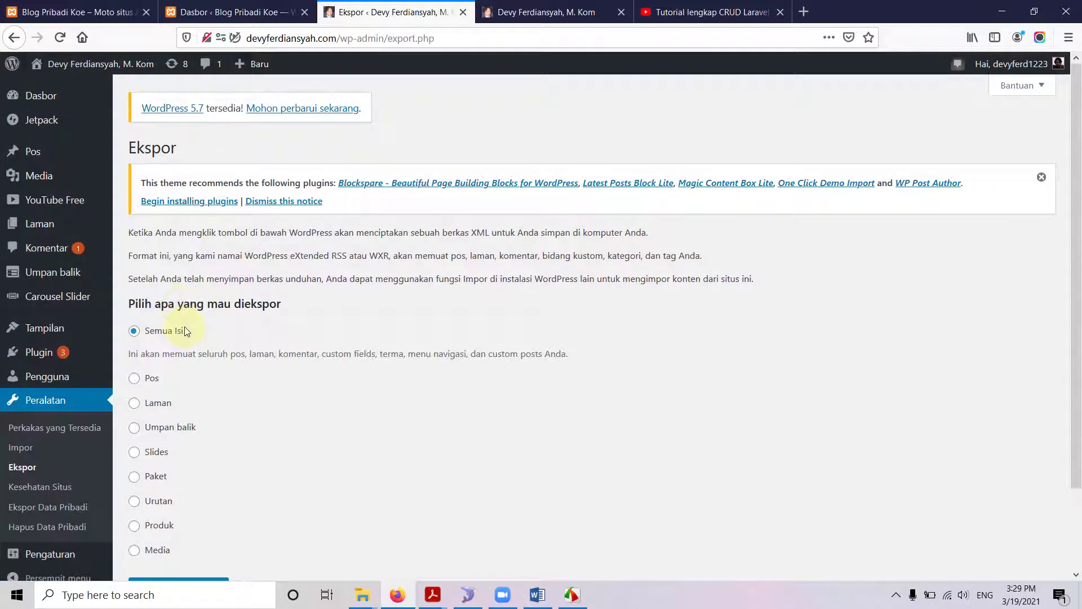
pyautogui.scroll(-3, 186, 342)
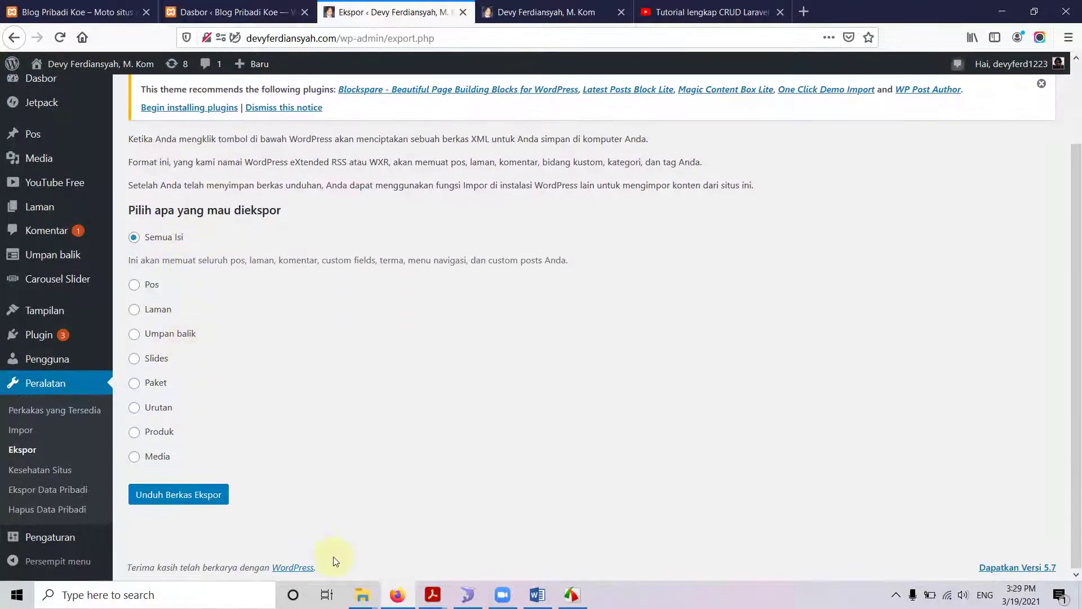
pyautogui.click(201, 501)
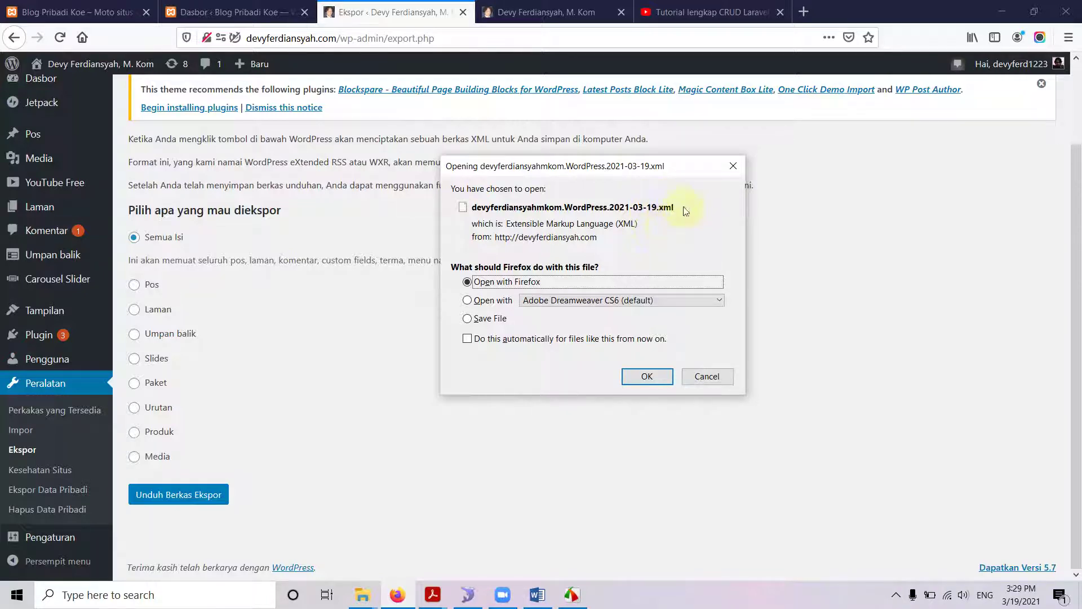
pyautogui.click(496, 318)
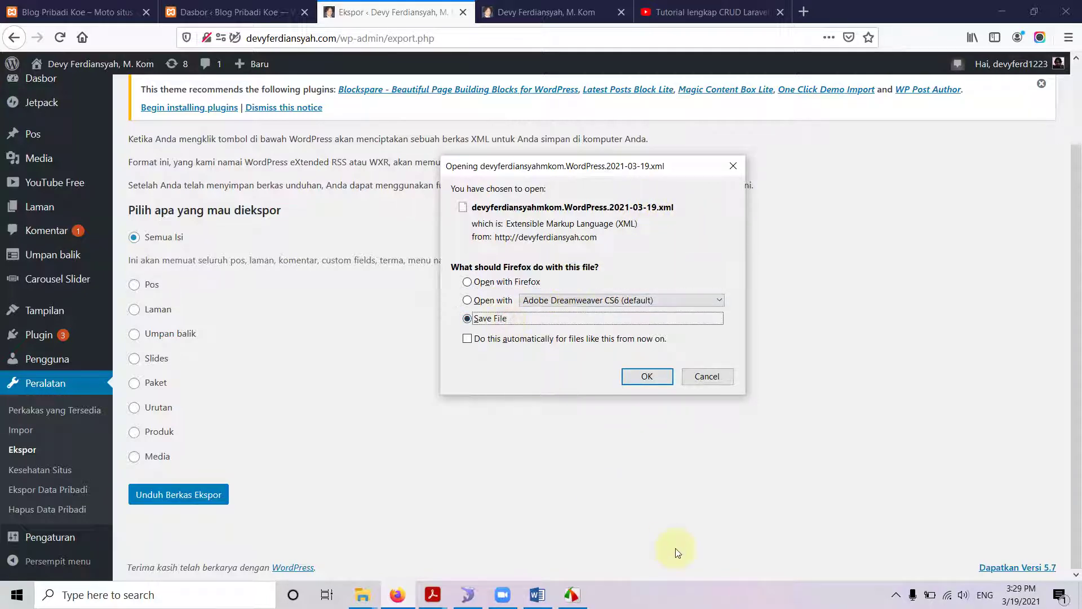
pyautogui.click(637, 378)
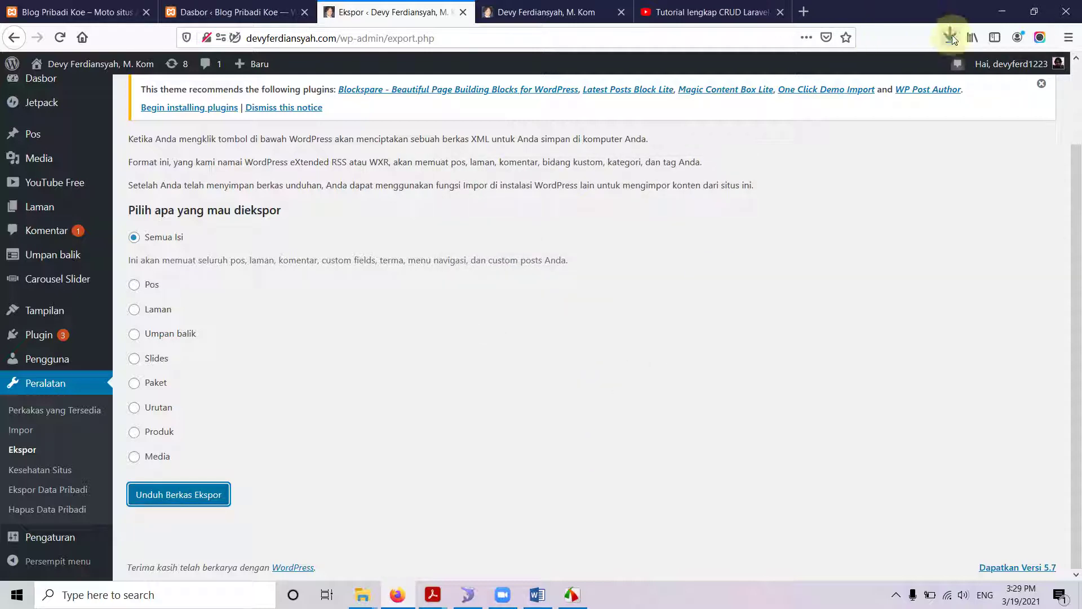
pyautogui.click(950, 37)
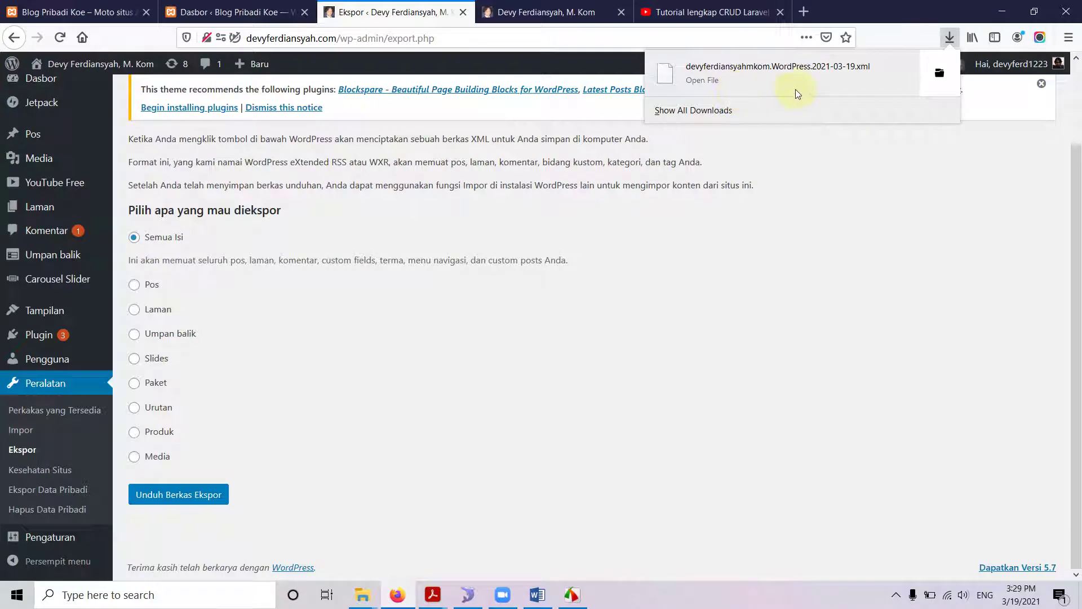
pyautogui.click(940, 75)
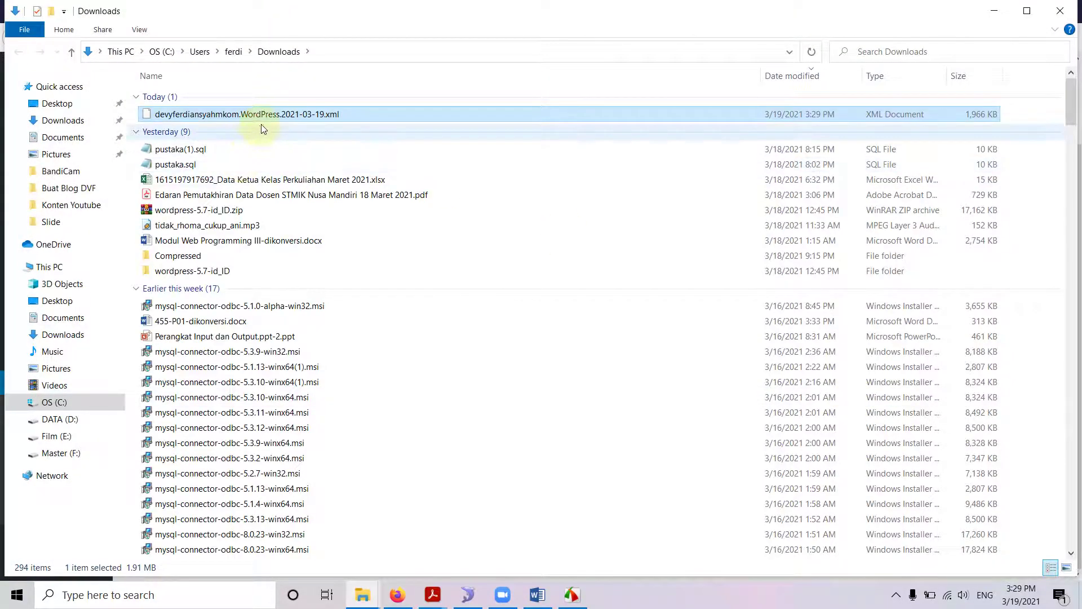
# Return to Firefox's Export page once the XML file is confirmed in Downloads.
pyautogui.click(396, 595)
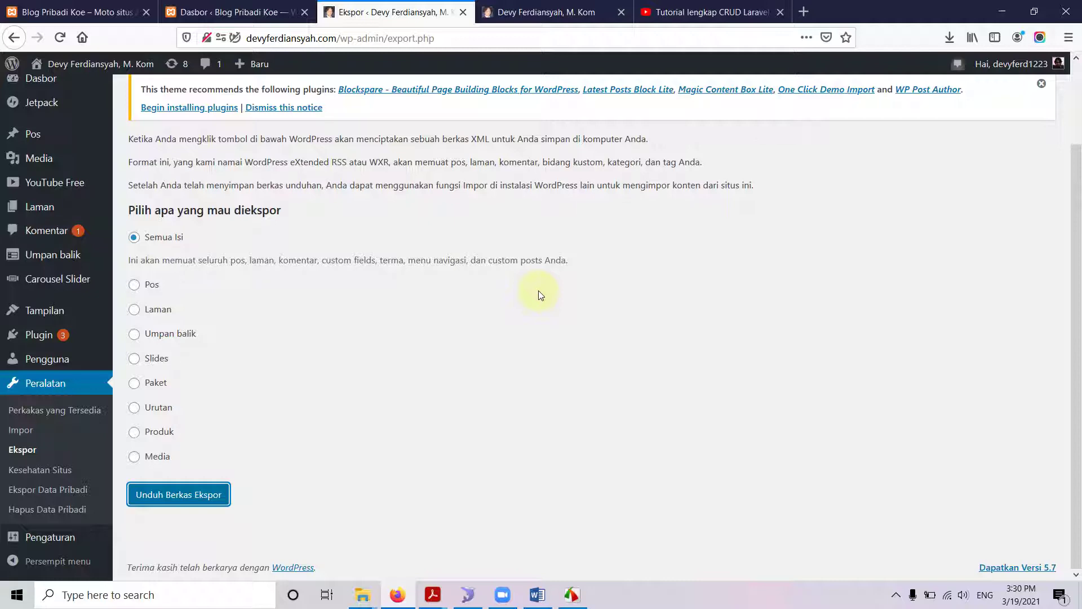
# Check the localhost Blog Pribadi Koe front page, then settle on its admin Dasbor.
pyautogui.click(112, 8)
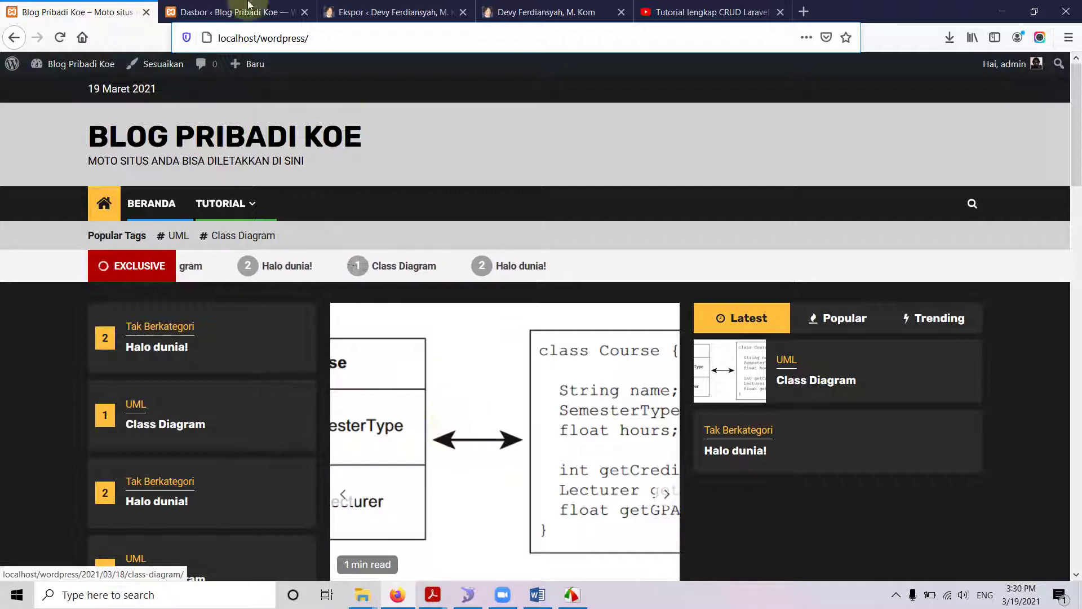
pyautogui.click(231, 12)
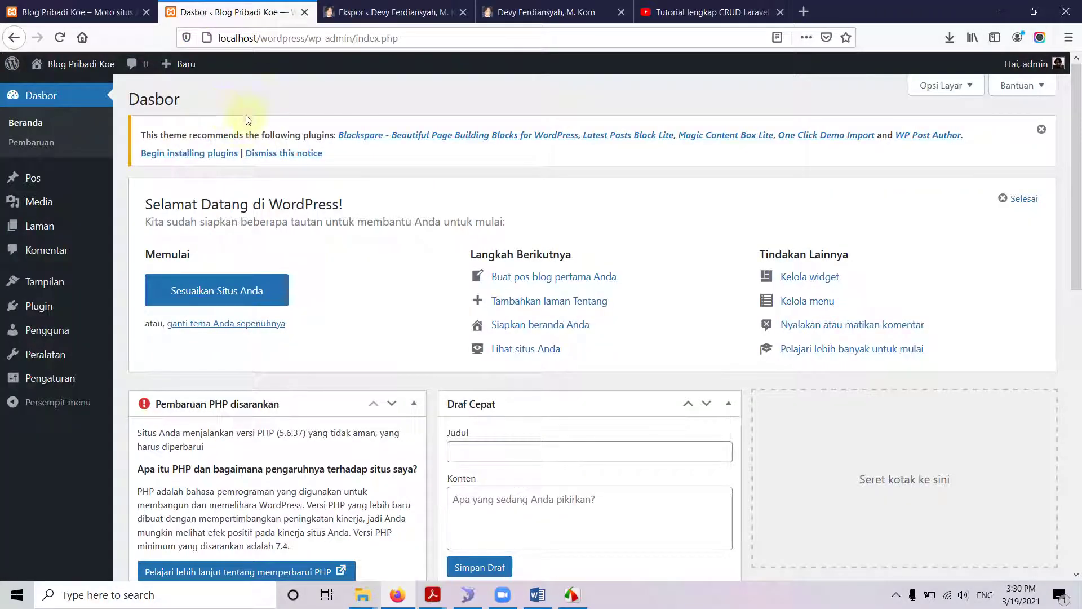
pyautogui.click(84, 12)
pyautogui.scroll(-6, 495, 346)
pyautogui.scroll(-8, 495, 346)
pyautogui.scroll(15, 496, 350)
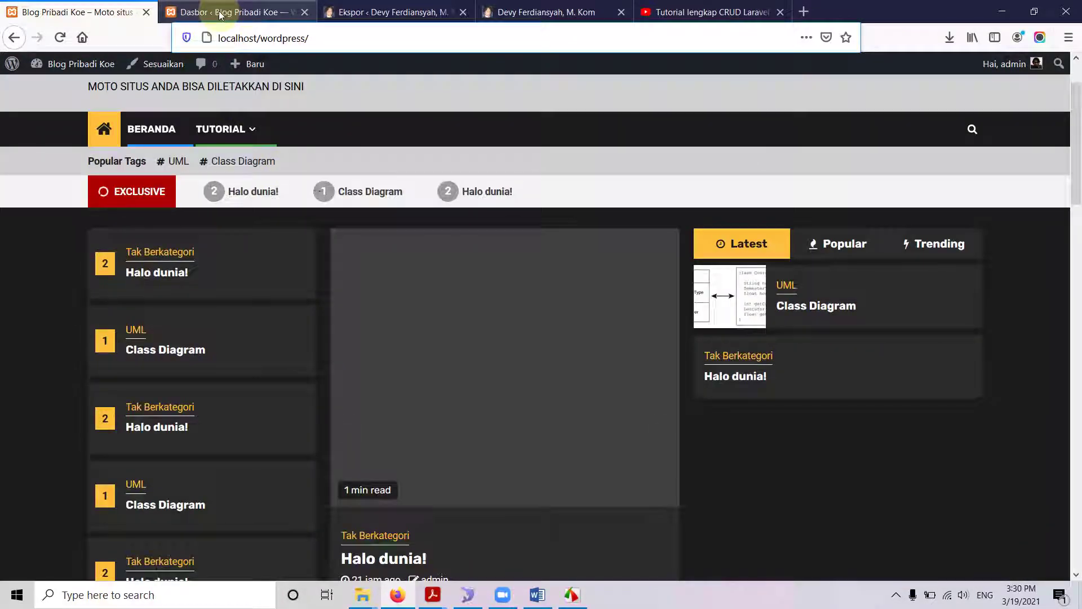
pyautogui.click(221, 14)
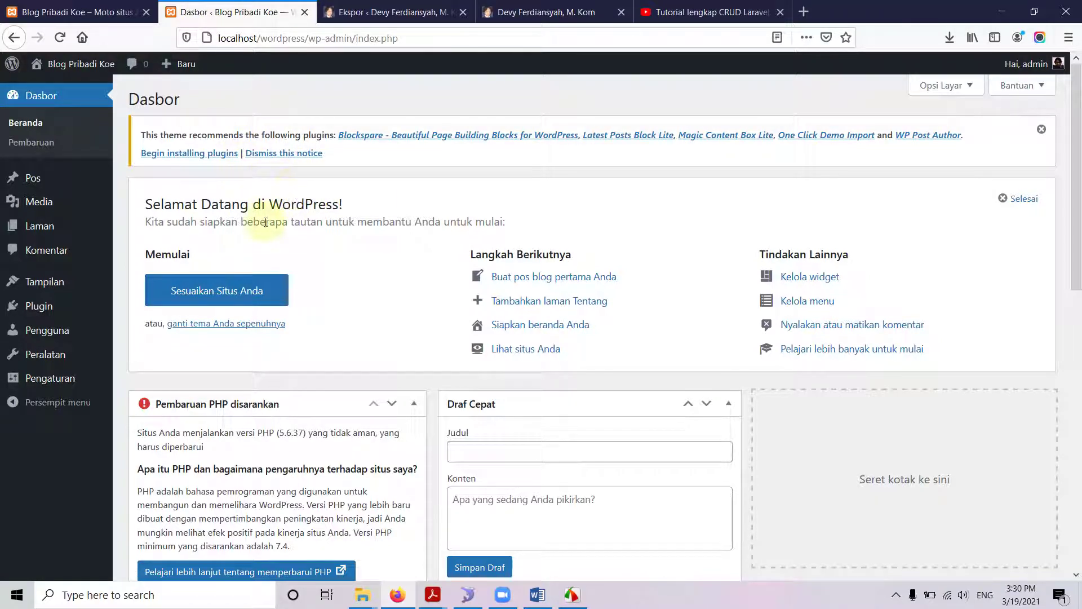
pyautogui.moveTo(55, 358)
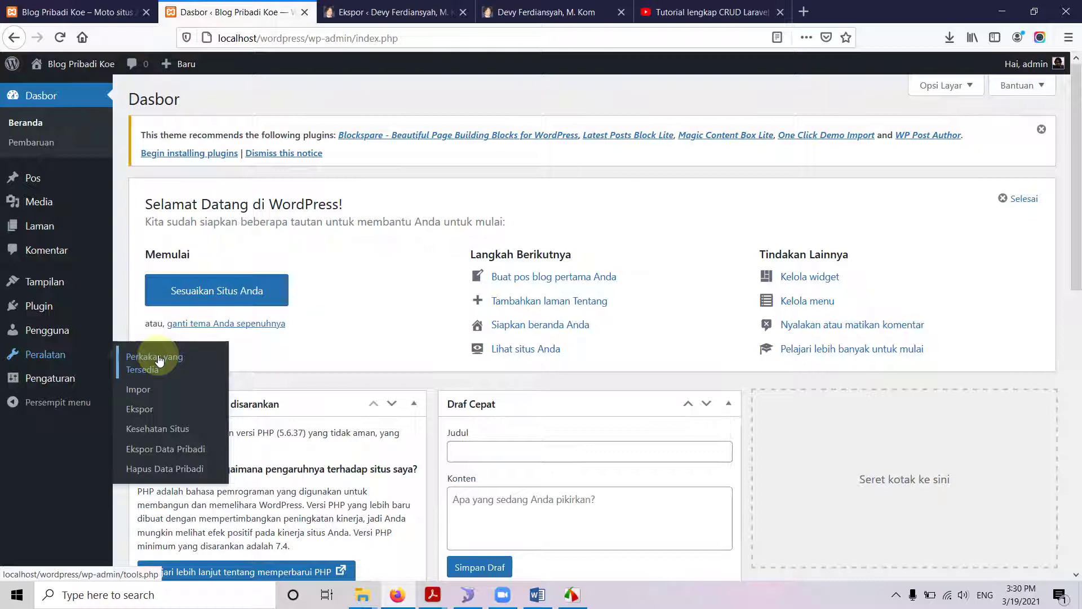
# Install the WordPress importer from Peralatan > Impor on localhost and run it.
pyautogui.click(145, 394)
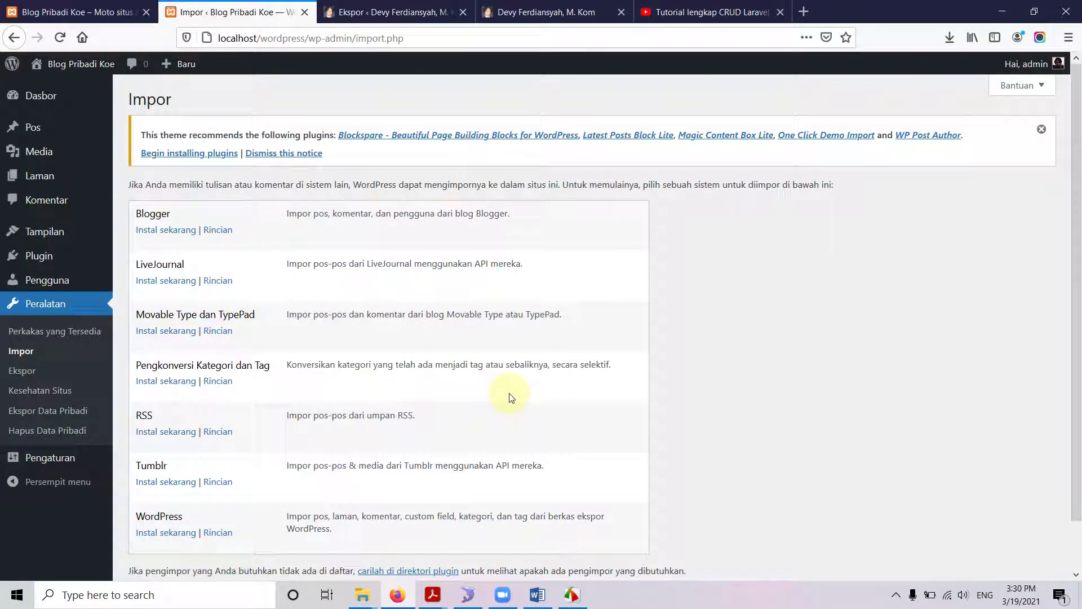
pyautogui.scroll(-2, 510, 389)
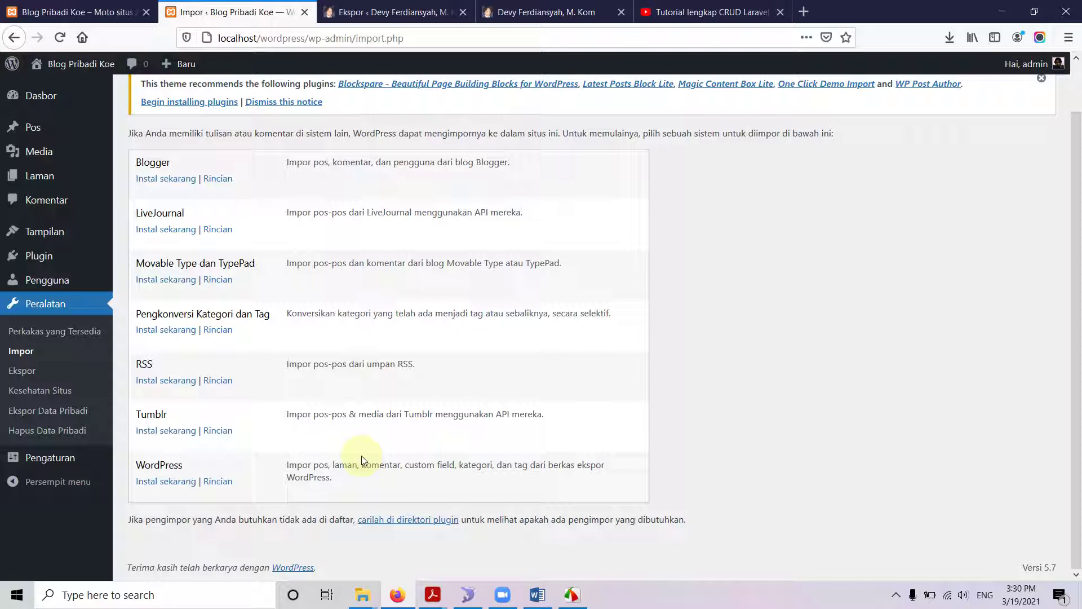
pyautogui.click(150, 484)
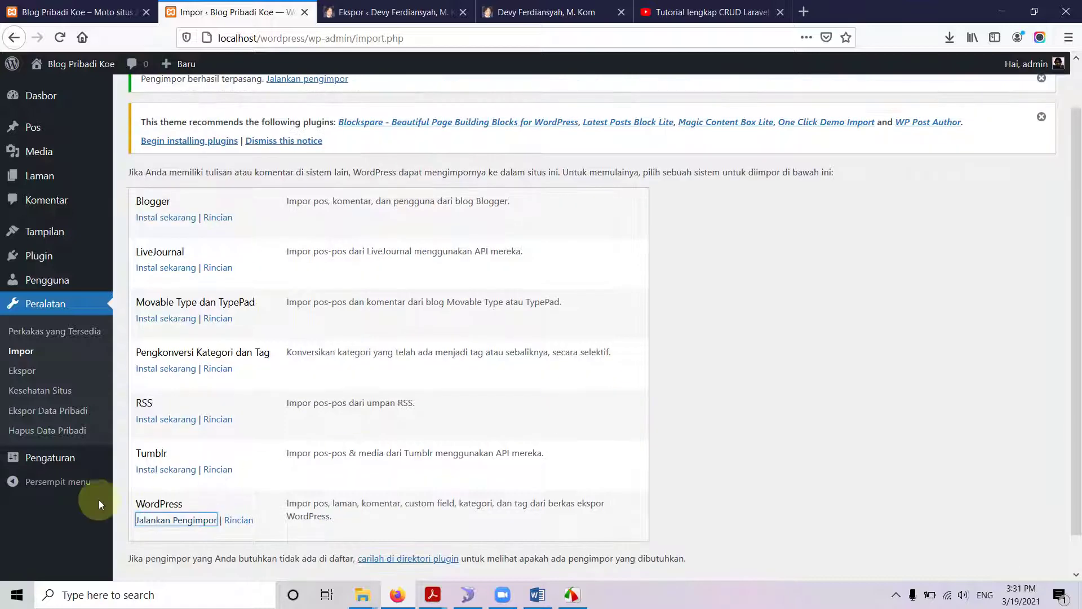
pyautogui.click(176, 519)
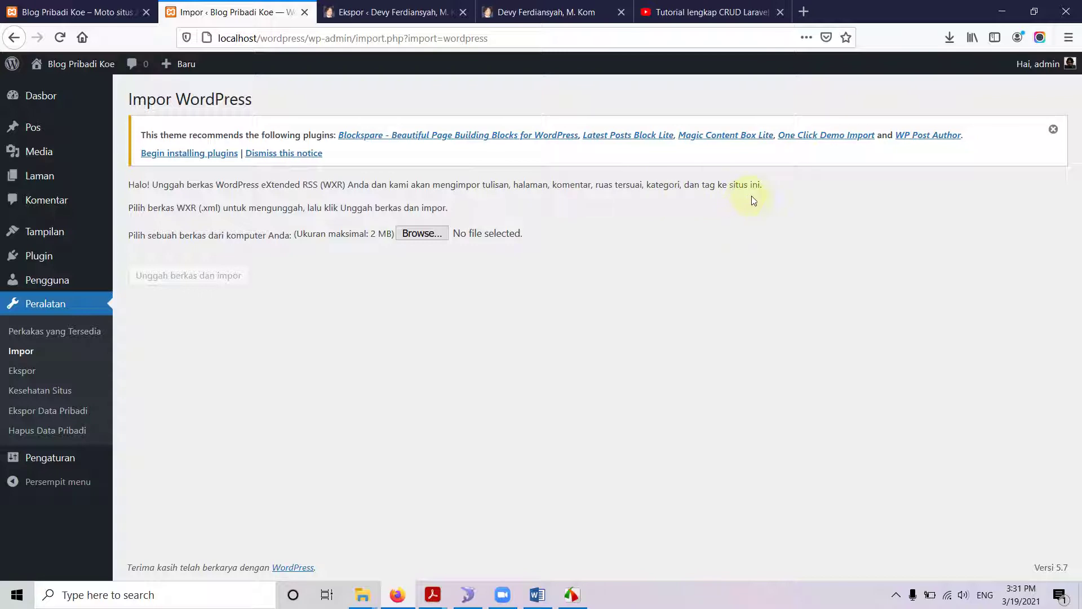
# Pick devyferdiansyahmkom.WordPress.2021-03-19.xml from Downloads, sorted by date modified, as the upload file.
pyautogui.click(442, 237)
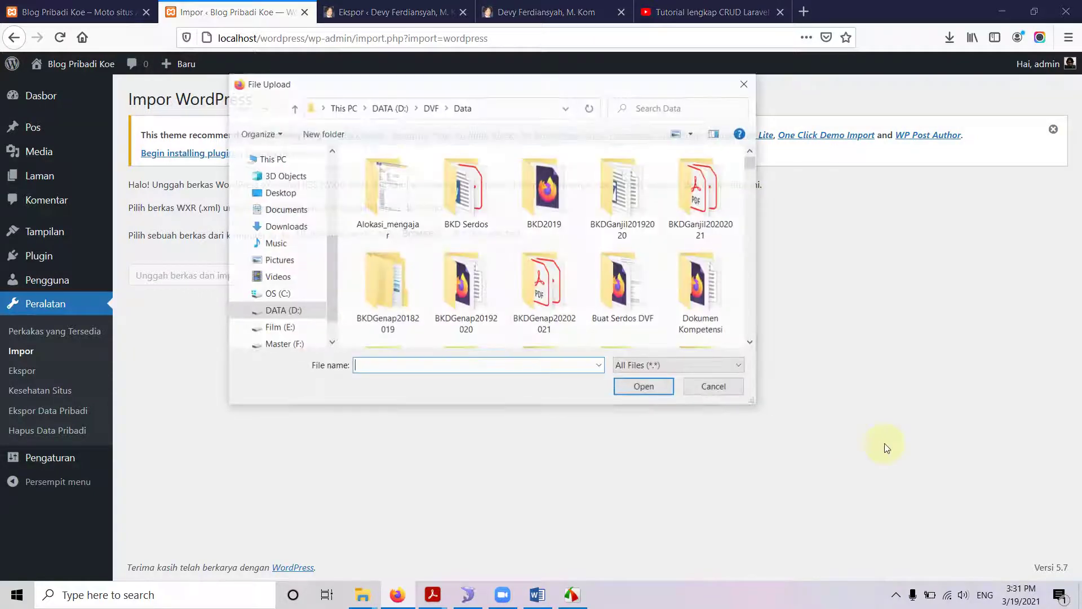
pyautogui.click(300, 227)
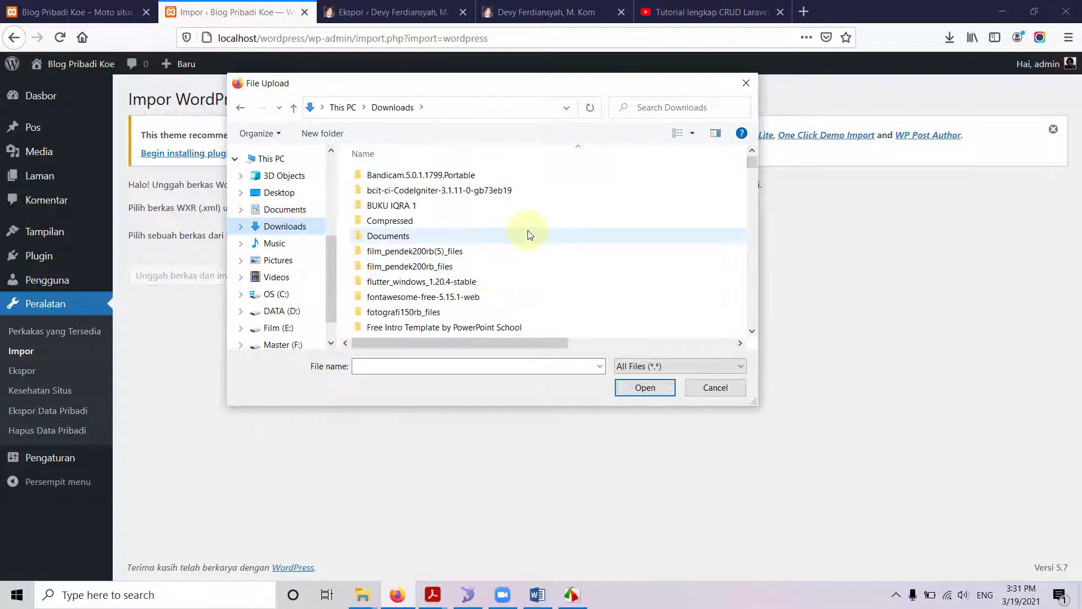
pyautogui.scroll(-12, 525, 249)
pyautogui.scroll(-15, 525, 249)
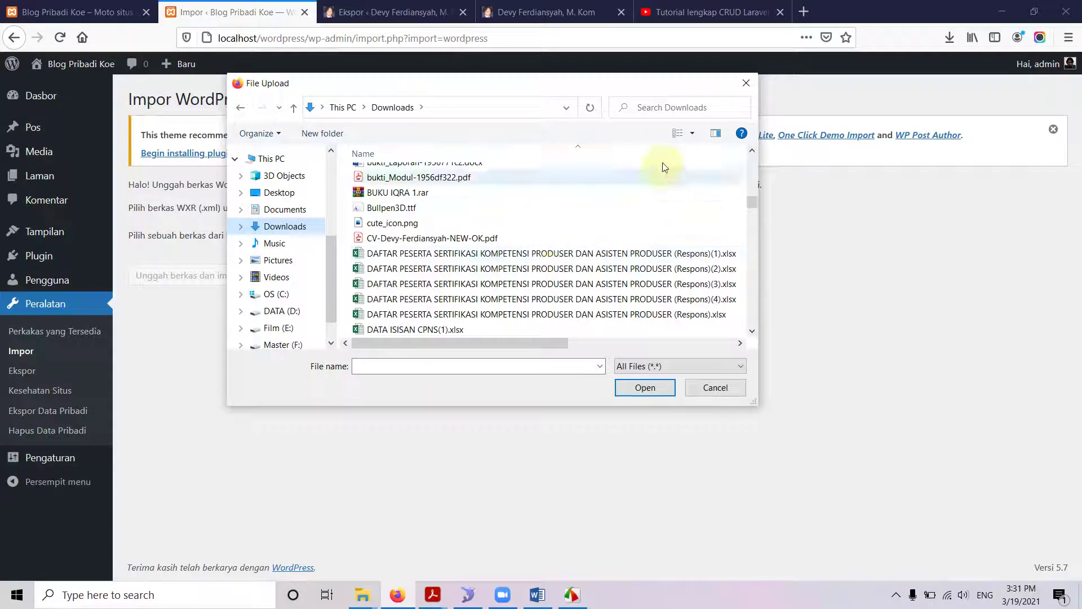
pyautogui.click(691, 136)
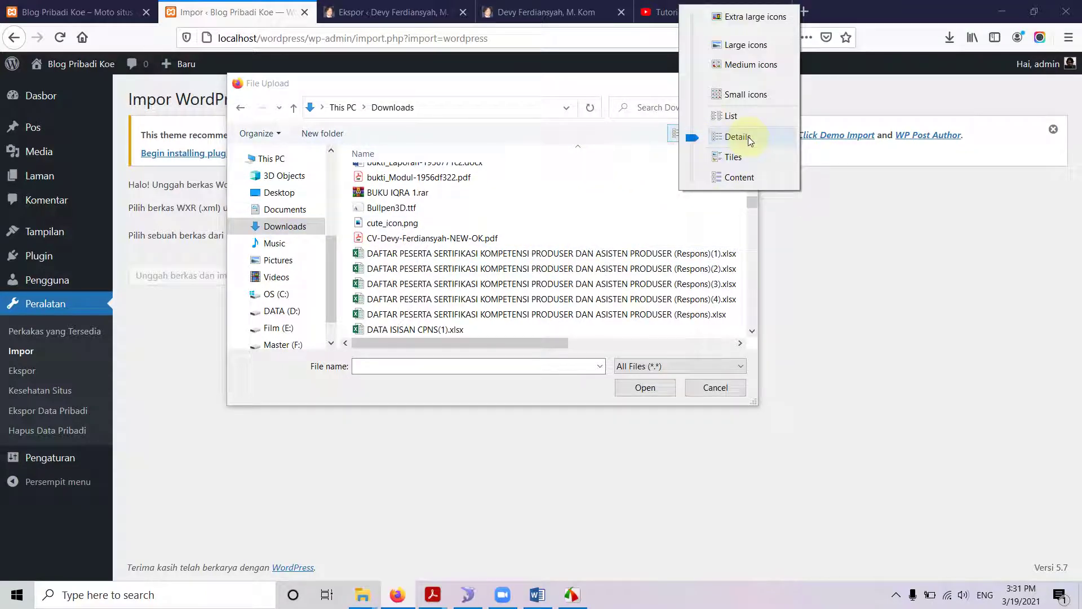
pyautogui.click(464, 343)
pyautogui.moveTo(563, 343); pyautogui.dragTo(722, 359)
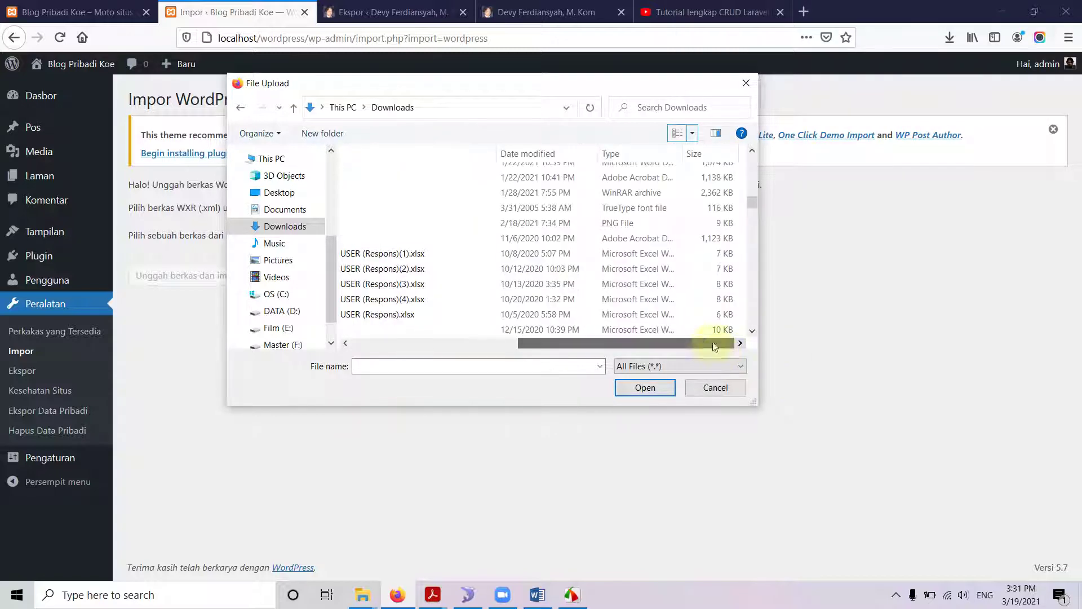
pyautogui.click(555, 153)
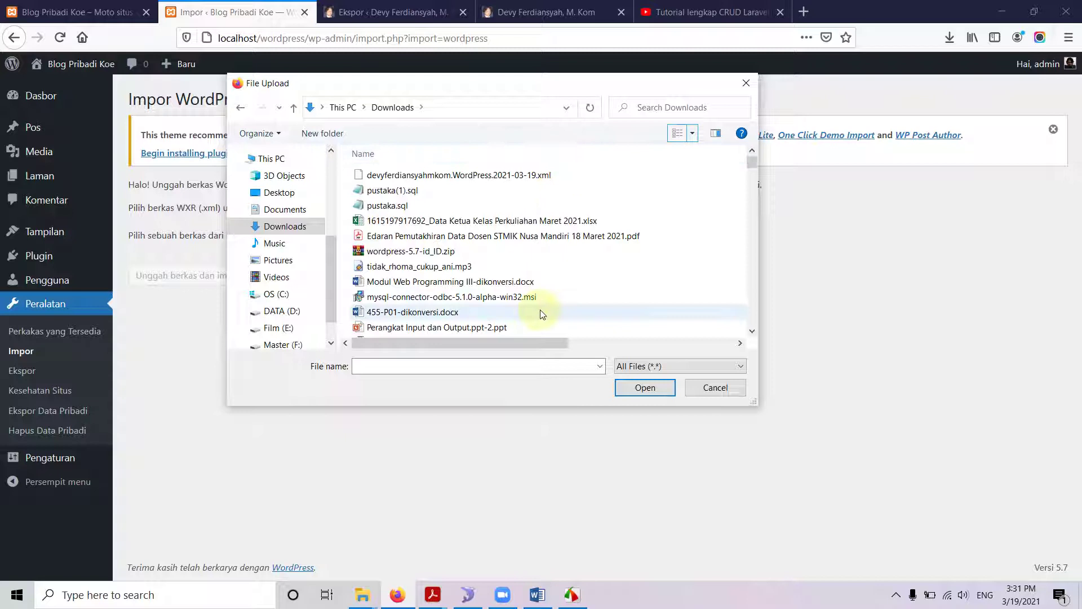
pyautogui.click(447, 179)
pyautogui.click(634, 391)
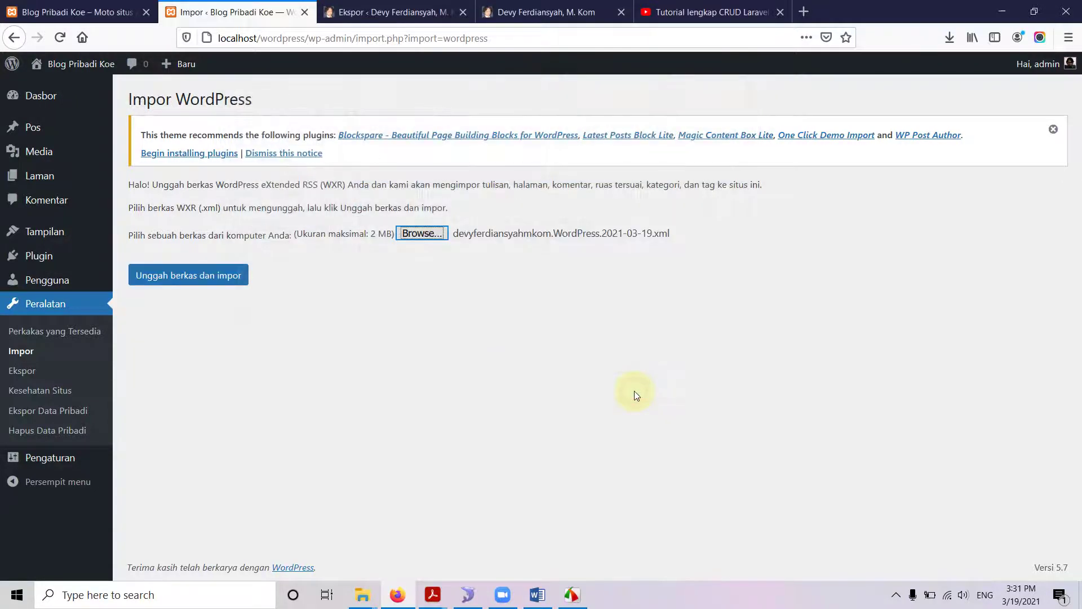
# Upload the XML, assign the author's posts to existing user admin, enable attachment import, and submit.
pyautogui.click(208, 286)
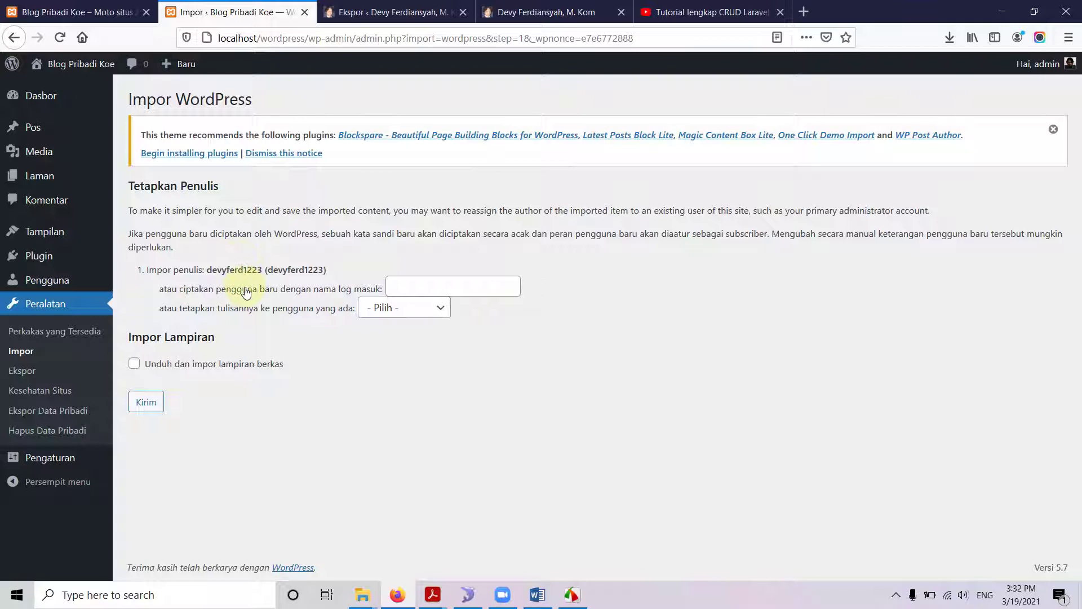
pyautogui.click(400, 287)
pyautogui.write('admin')
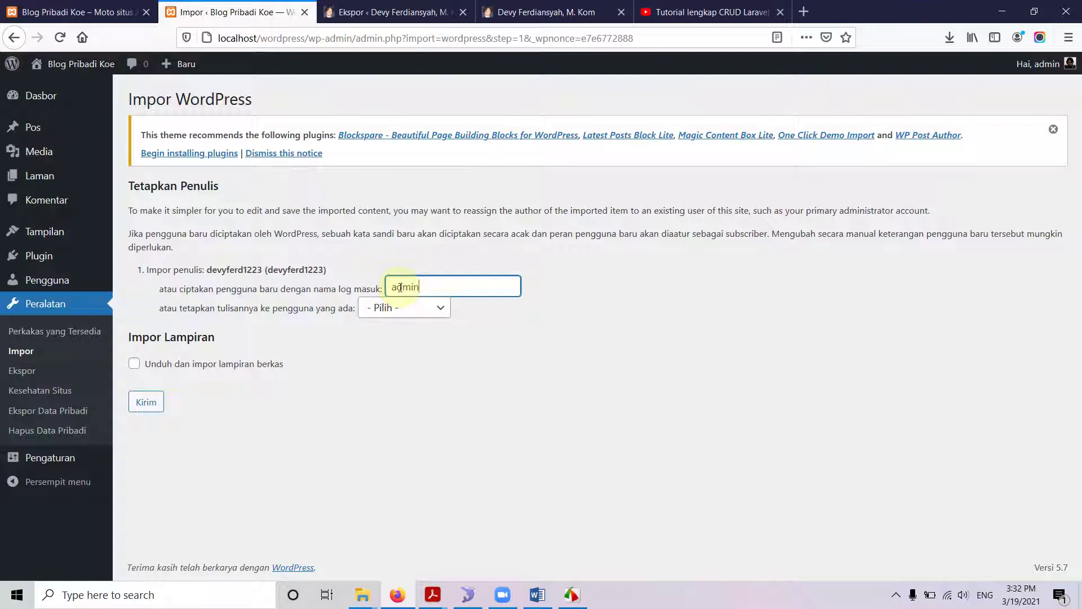
pyautogui.click(437, 310)
pyautogui.click(430, 349)
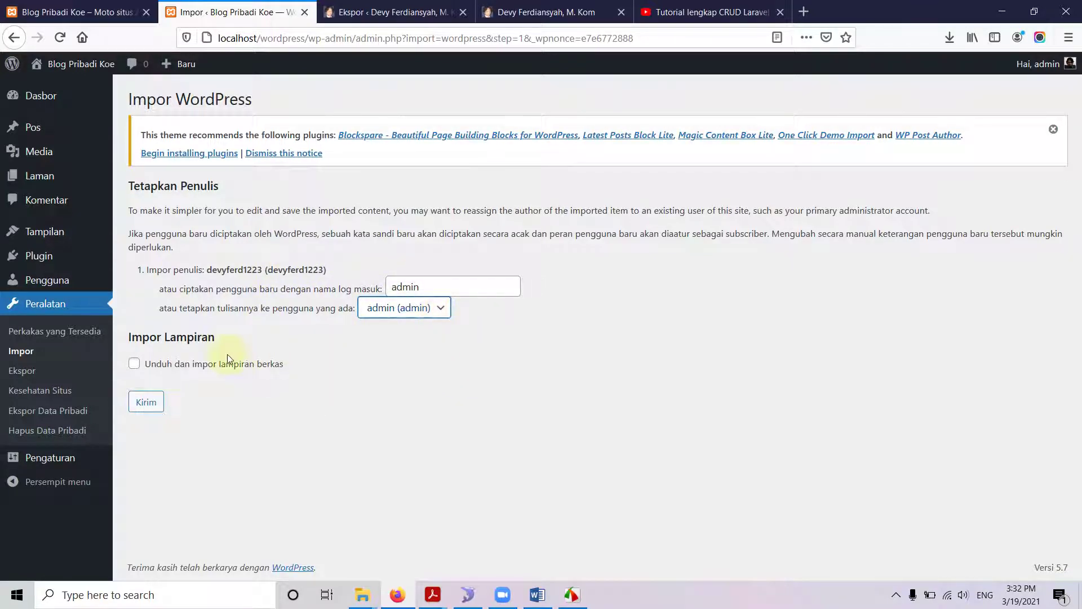
pyautogui.click(134, 365)
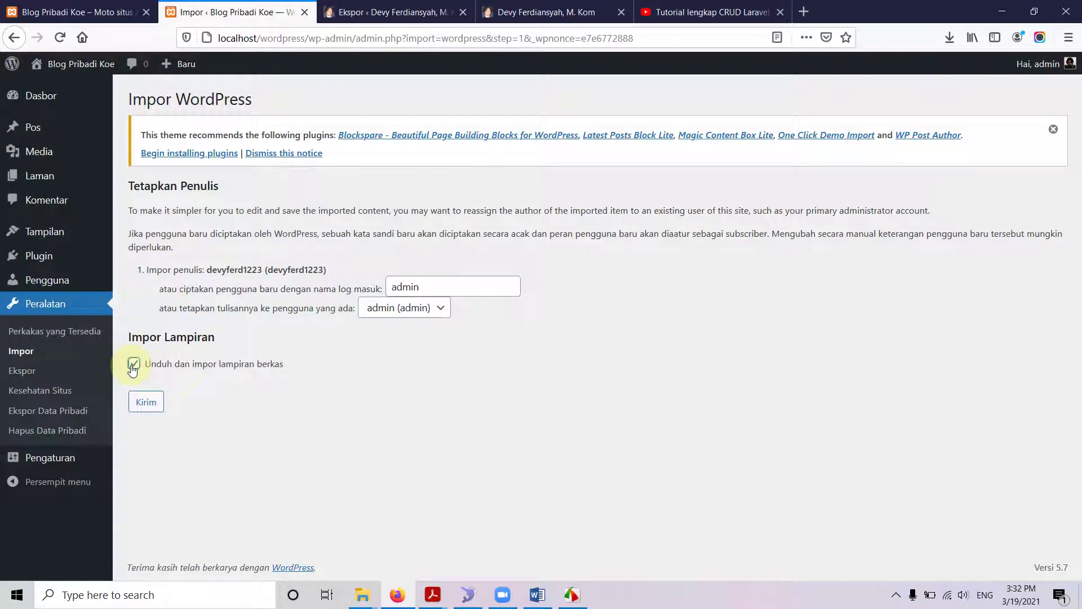
pyautogui.click(146, 402)
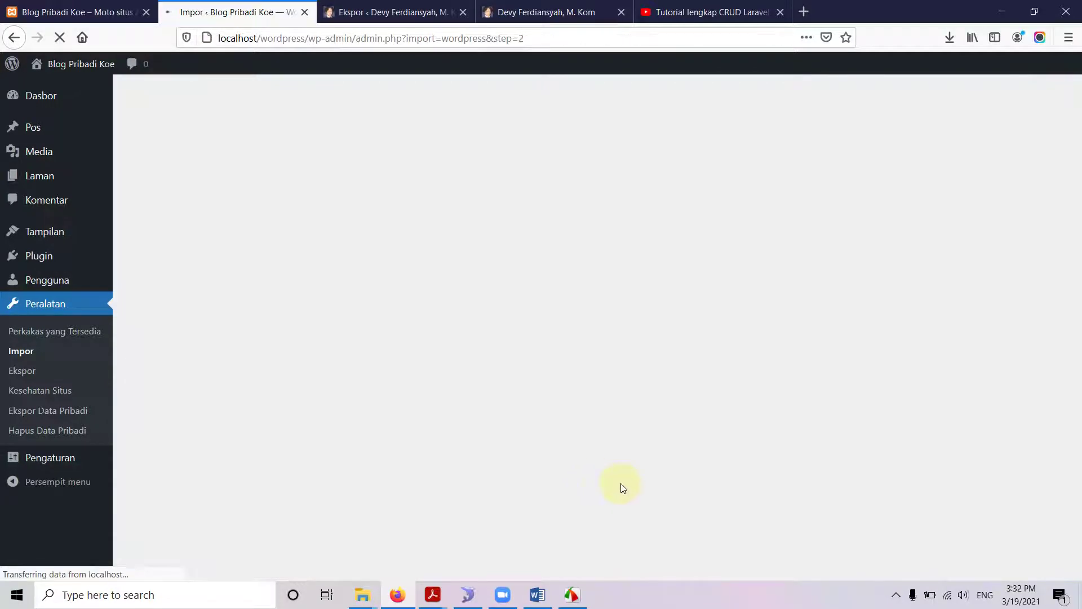
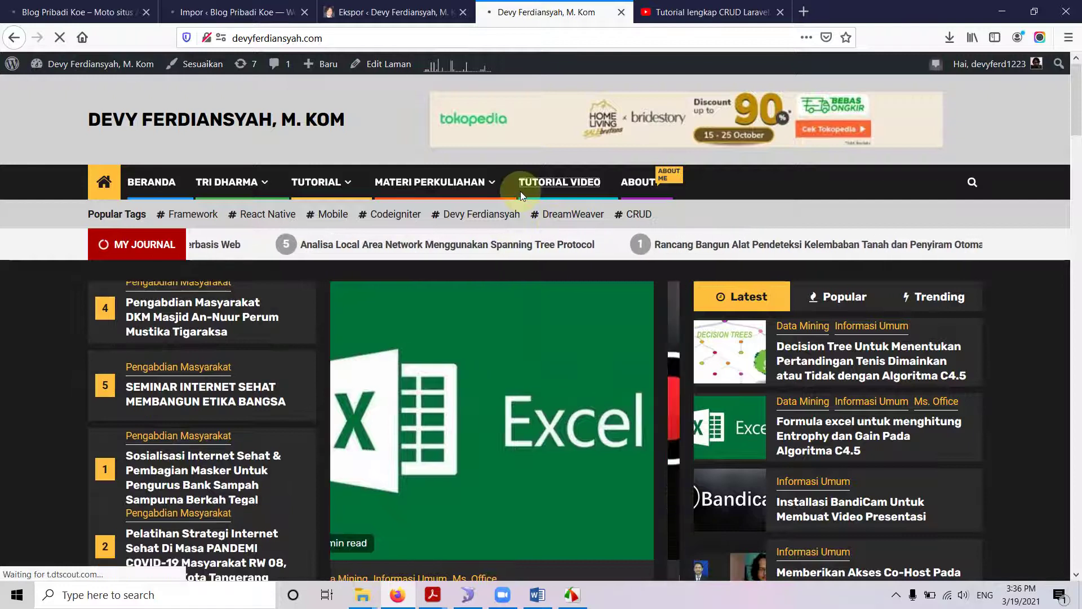
# Go from the live site's export page to its My Channel page and scroll through it.
pyautogui.click(388, 12)
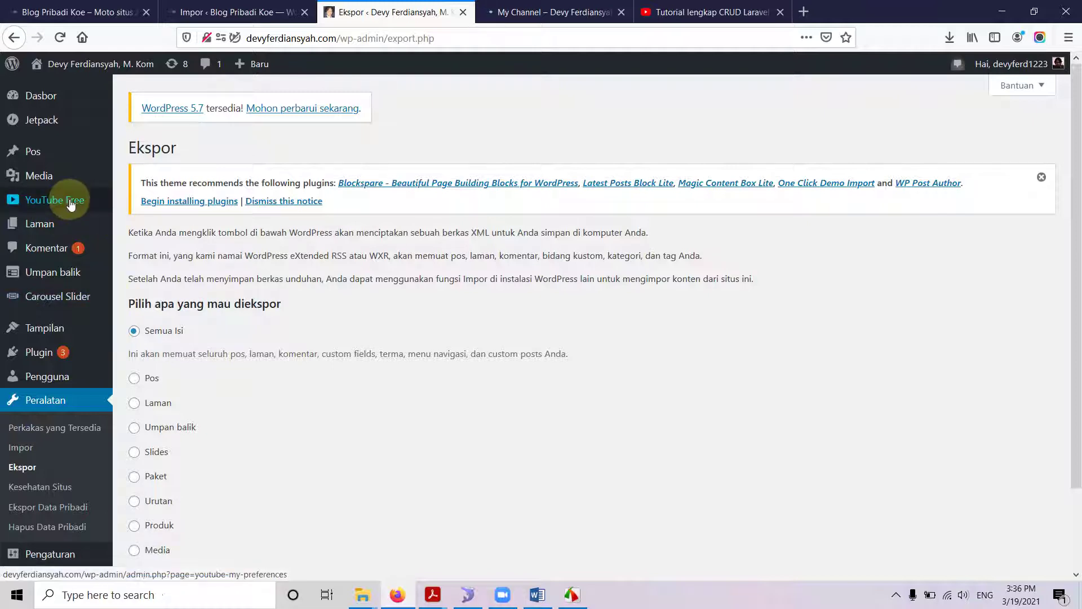
pyautogui.click(562, 12)
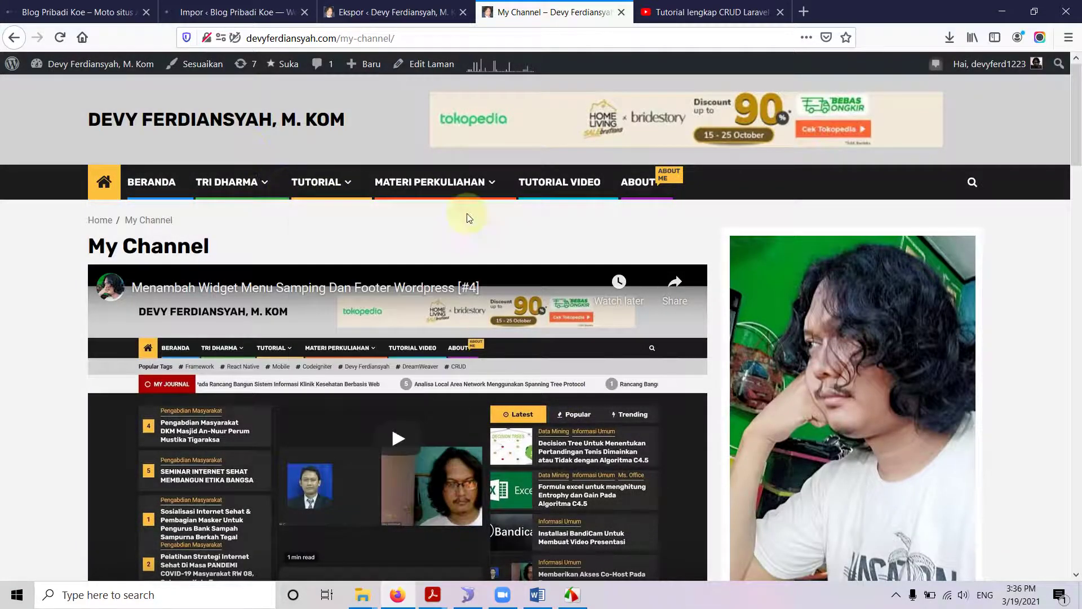
pyautogui.scroll(-10, 559, 319)
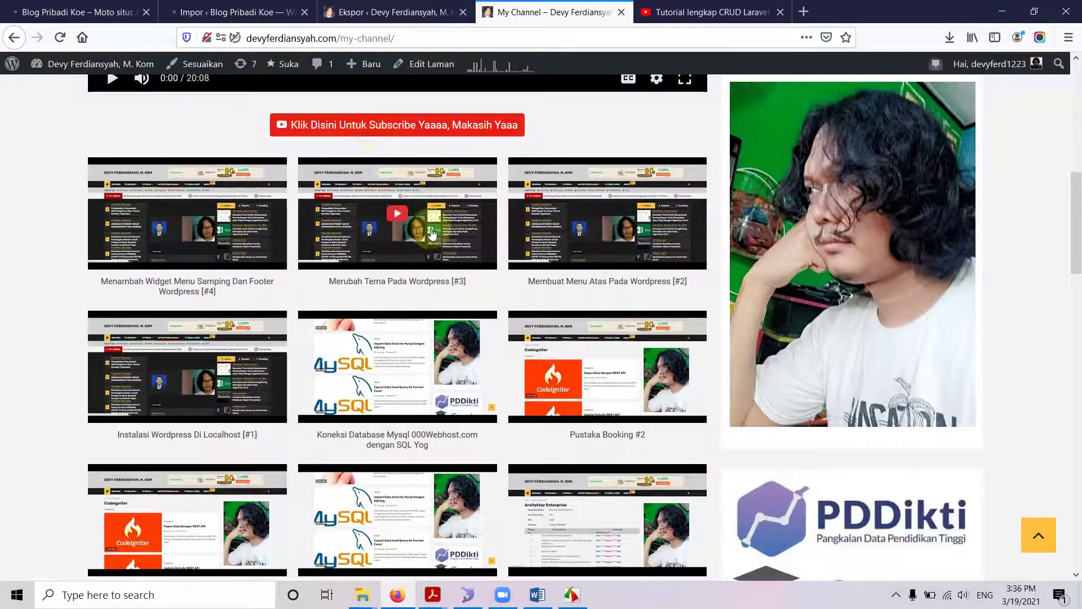
pyautogui.scroll(-6, 431, 256)
pyautogui.scroll(-4, 431, 259)
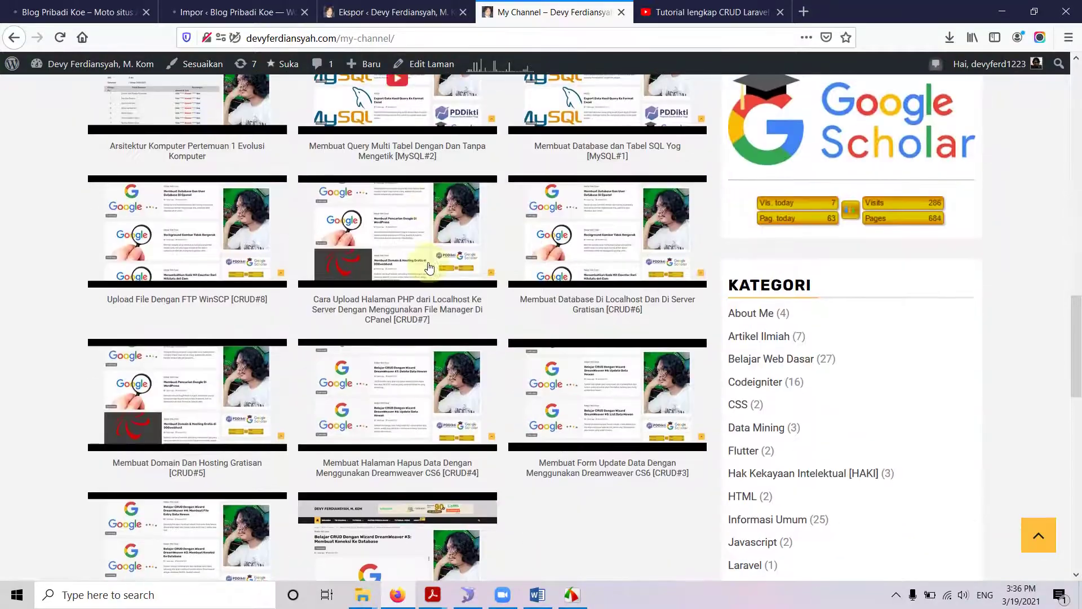
pyautogui.scroll(10, 511, 471)
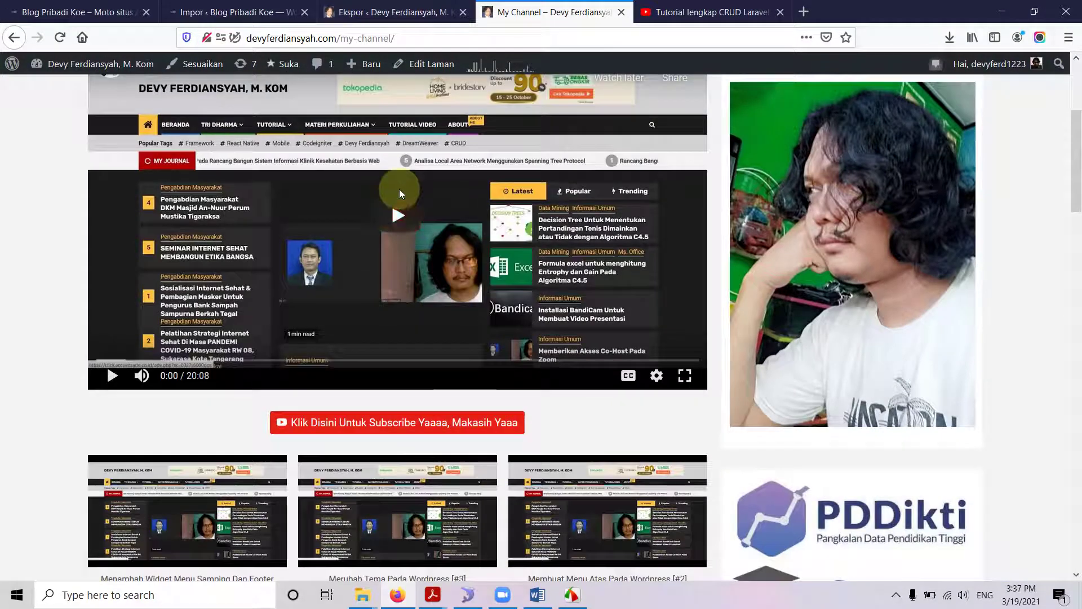
# Play the embedded tutorial video, pause it at 0:07, then switch to the local Blog Pribadi Koe site.
pyautogui.click(398, 215)
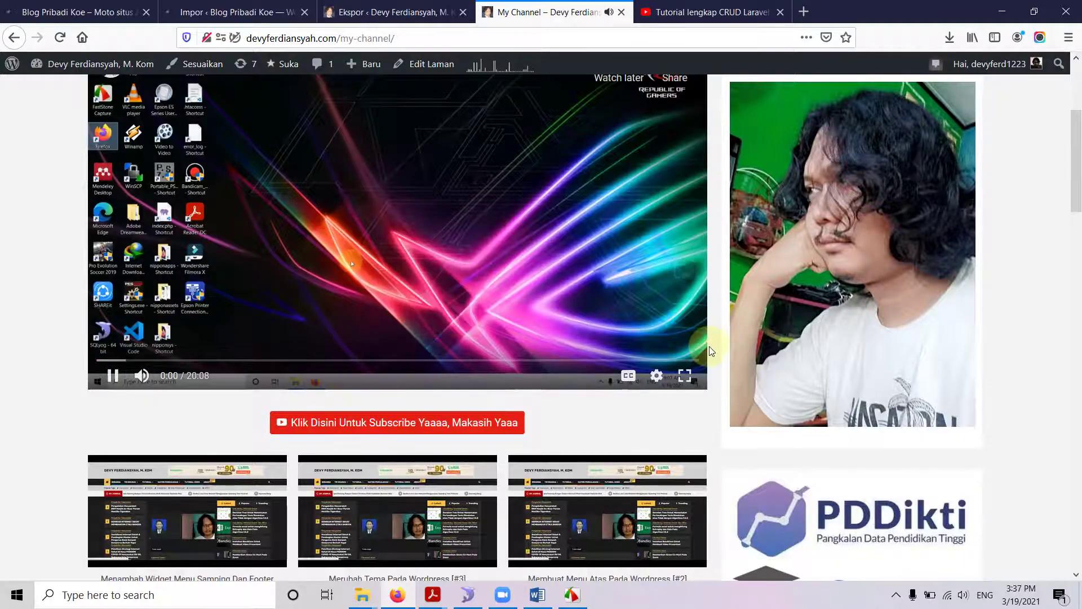
pyautogui.scroll(2, 480, 288)
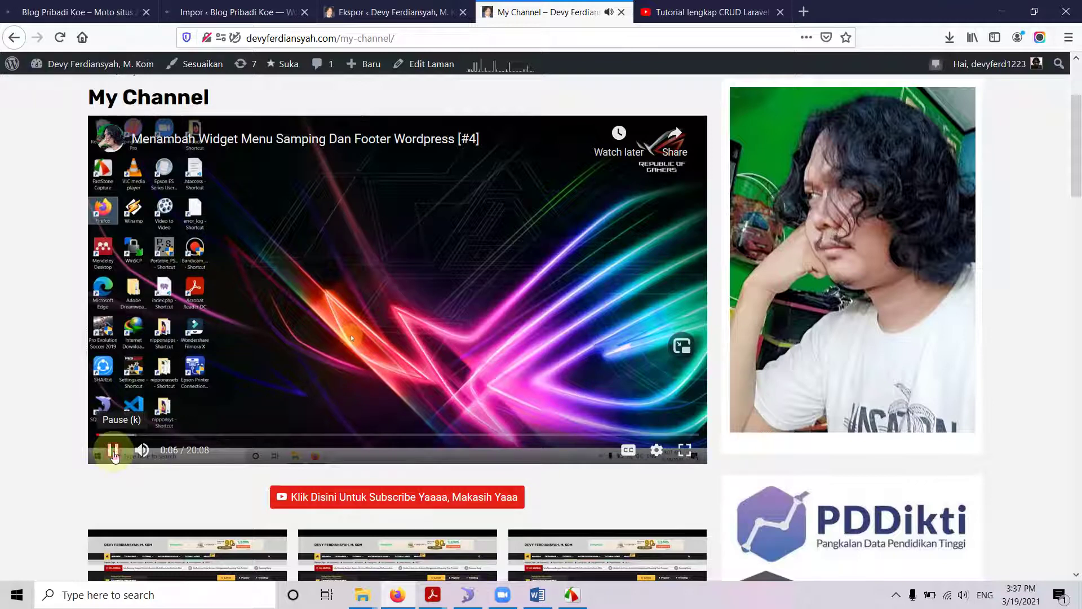
pyautogui.click(113, 451)
pyautogui.scroll(-3, 738, 383)
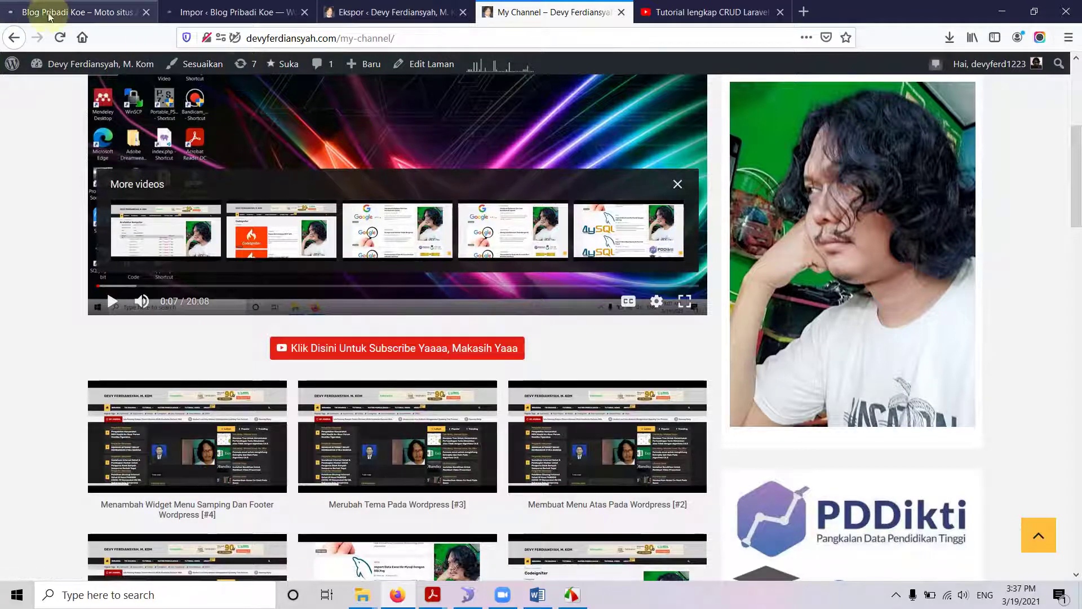
pyautogui.click(31, 11)
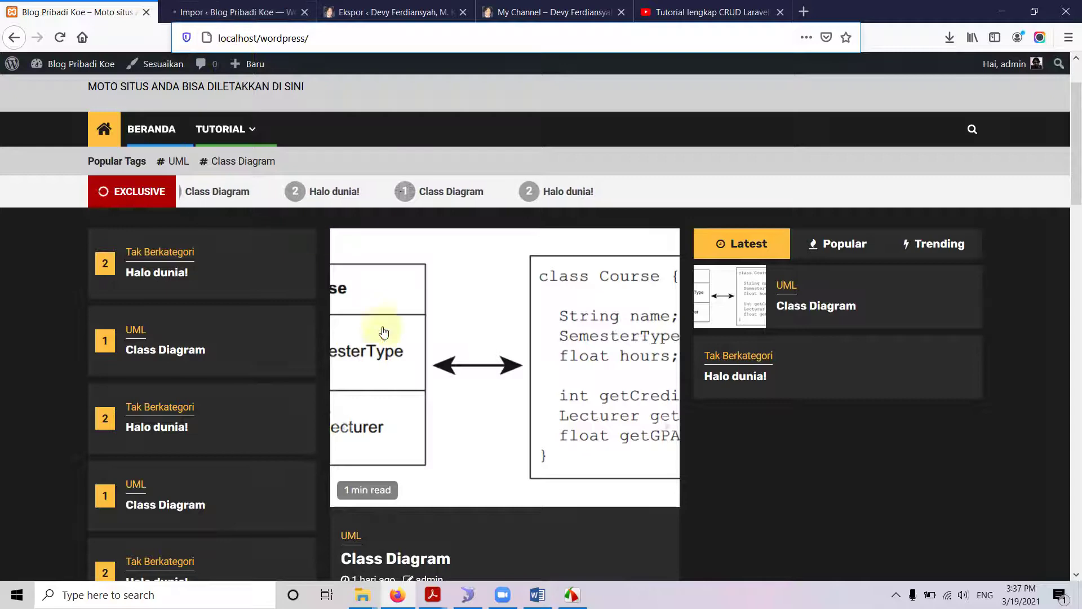
# Scroll the local blog's posts, then return to the Impor page, now loading import step 2.
pyautogui.scroll(-15, 684, 483)
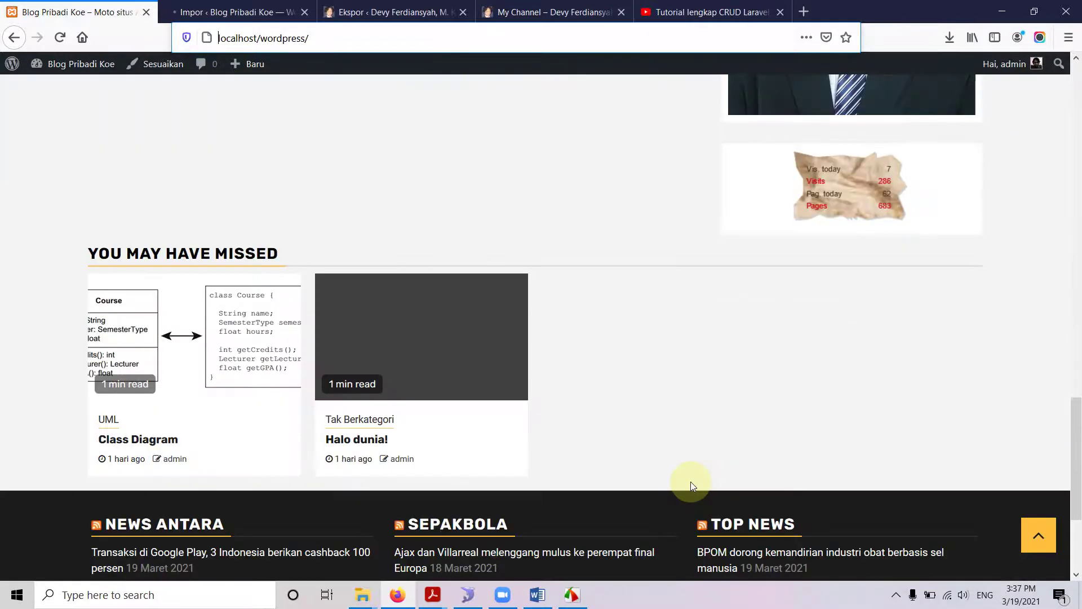
pyautogui.scroll(-4, 691, 482)
pyautogui.scroll(15, 691, 481)
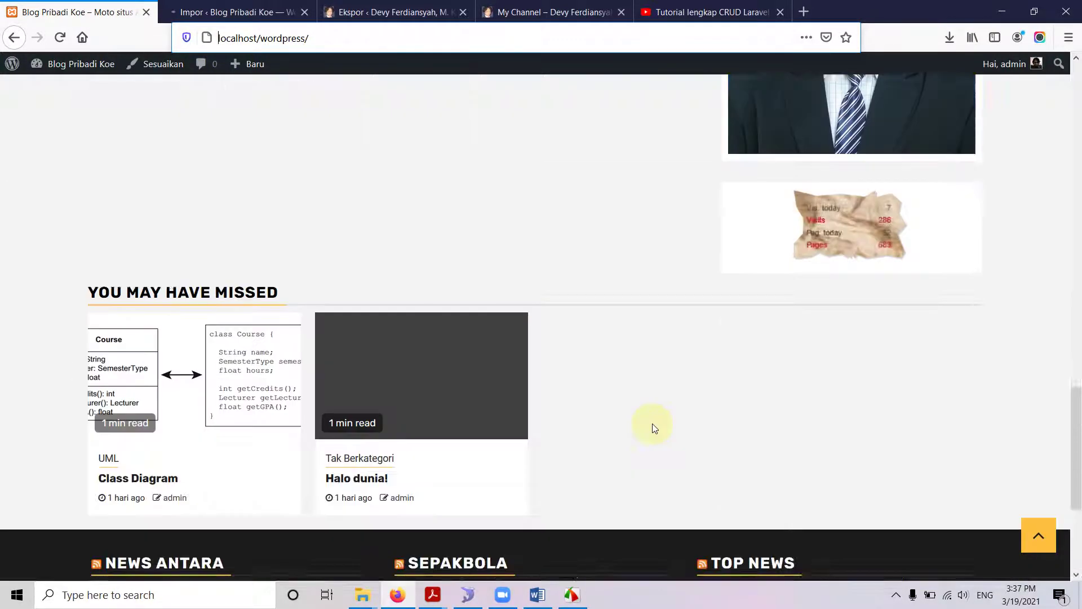
pyautogui.click(256, 5)
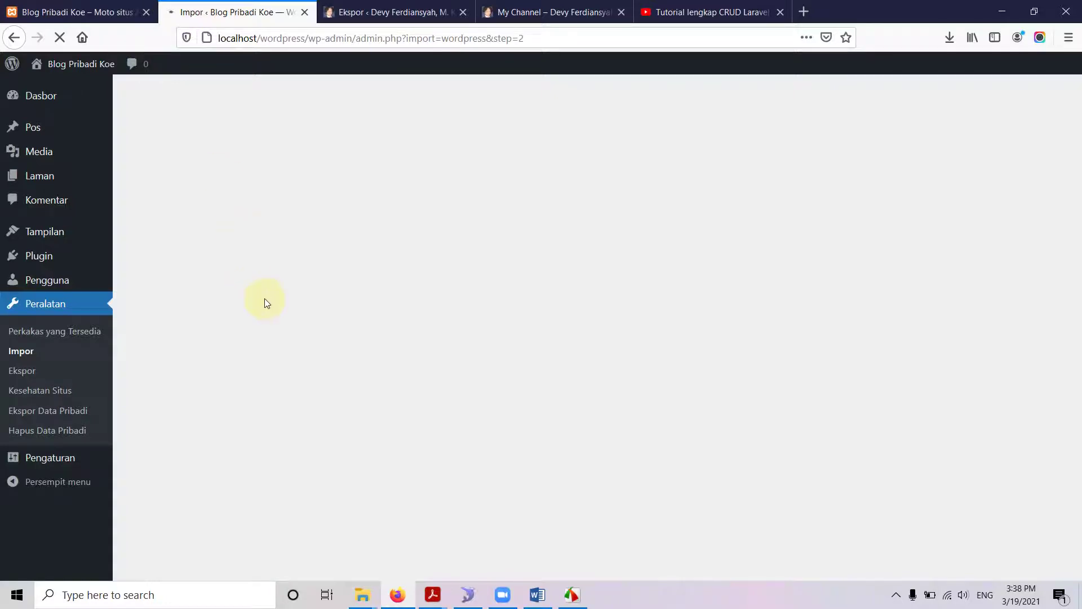
pyautogui.click(467, 594)
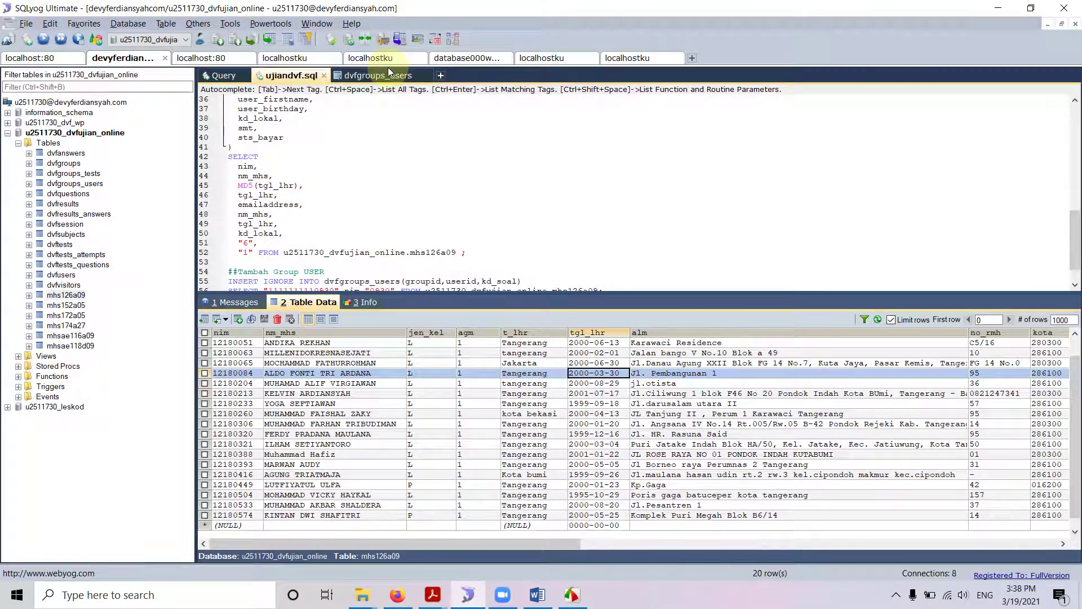
# Connect to the local server and show the dvf_posts table data in blog_wordpress.
pyautogui.click(559, 60)
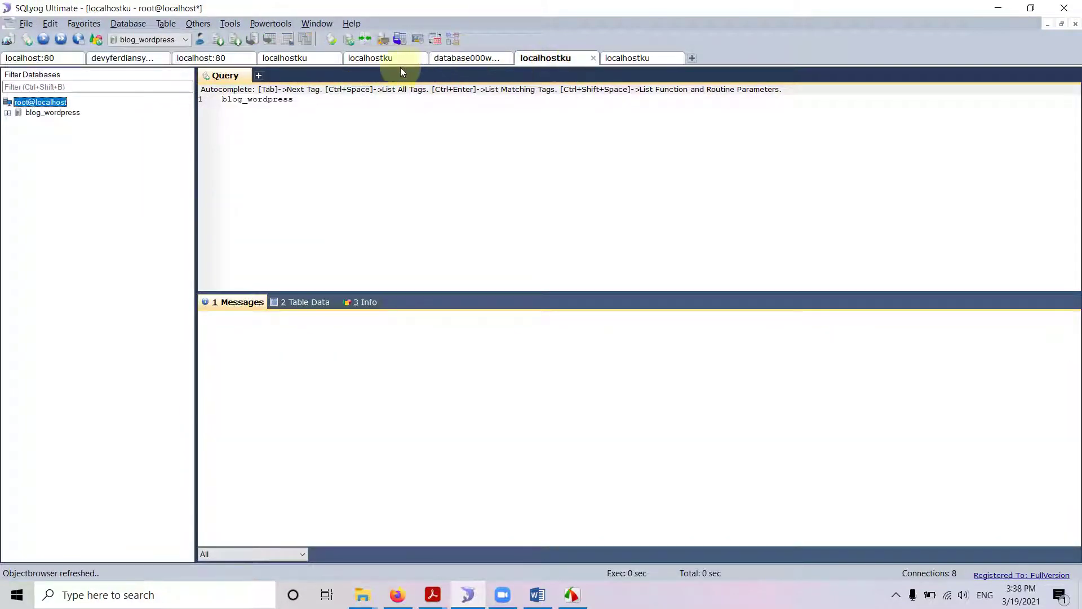
pyautogui.click(7, 113)
pyautogui.click(18, 122)
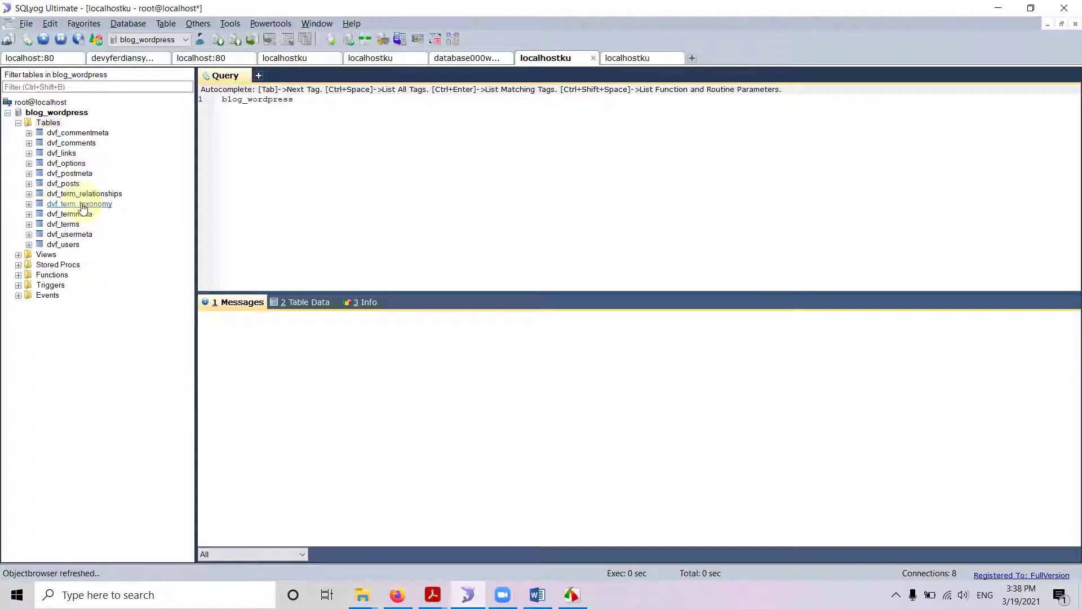
pyautogui.click(67, 187)
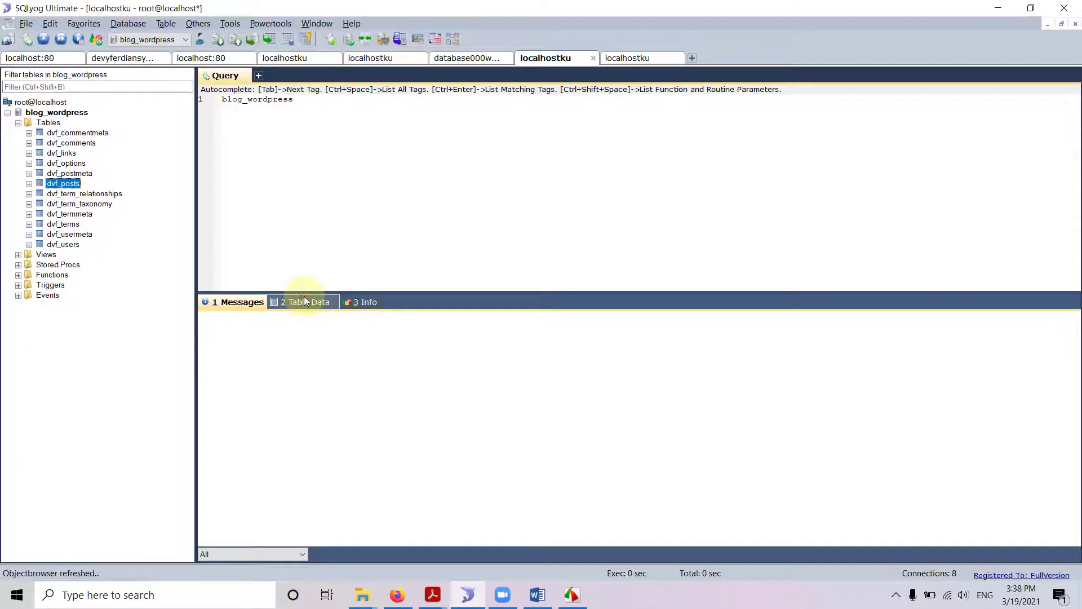
pyautogui.click(307, 302)
# Scroll dvf_posts' 365 rows to the imported 2019 entries such as ID 390, then show dvf_postmeta.
pyautogui.scroll(-5, 679, 437)
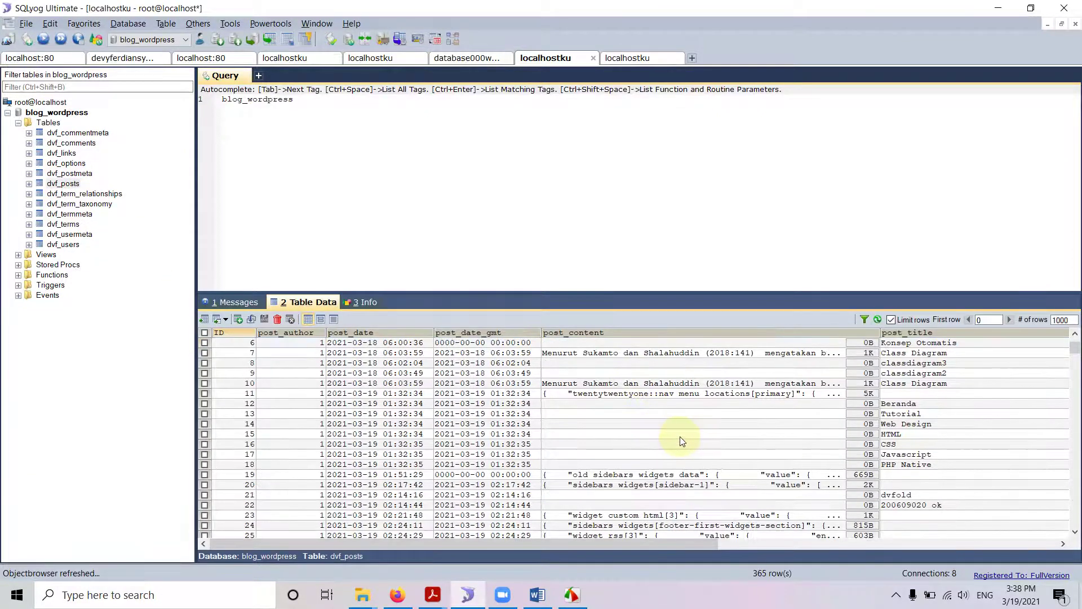
pyautogui.scroll(-3, 711, 449)
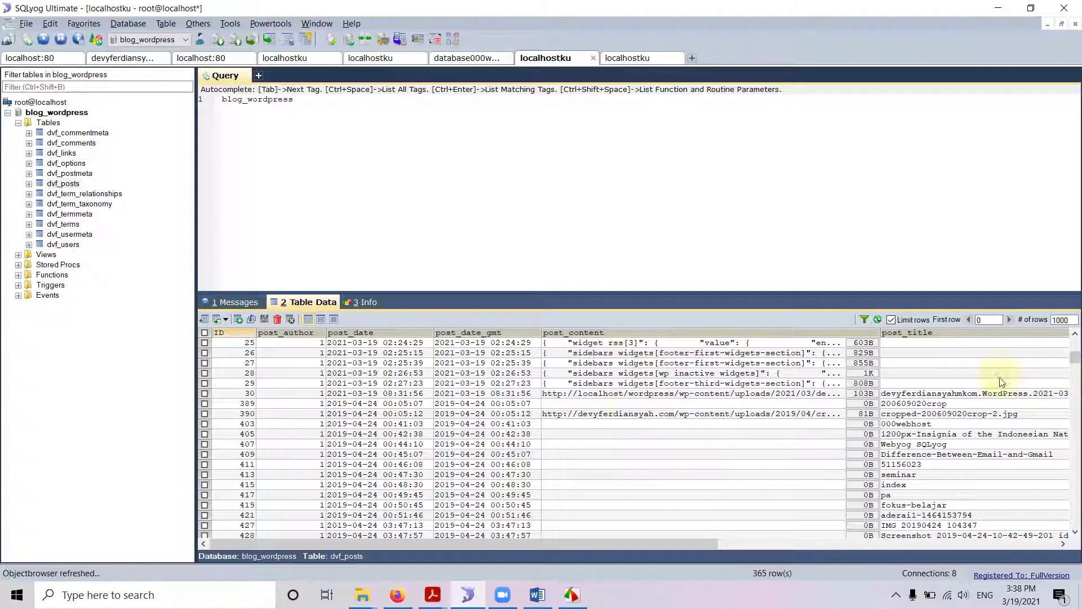
pyautogui.click(675, 415)
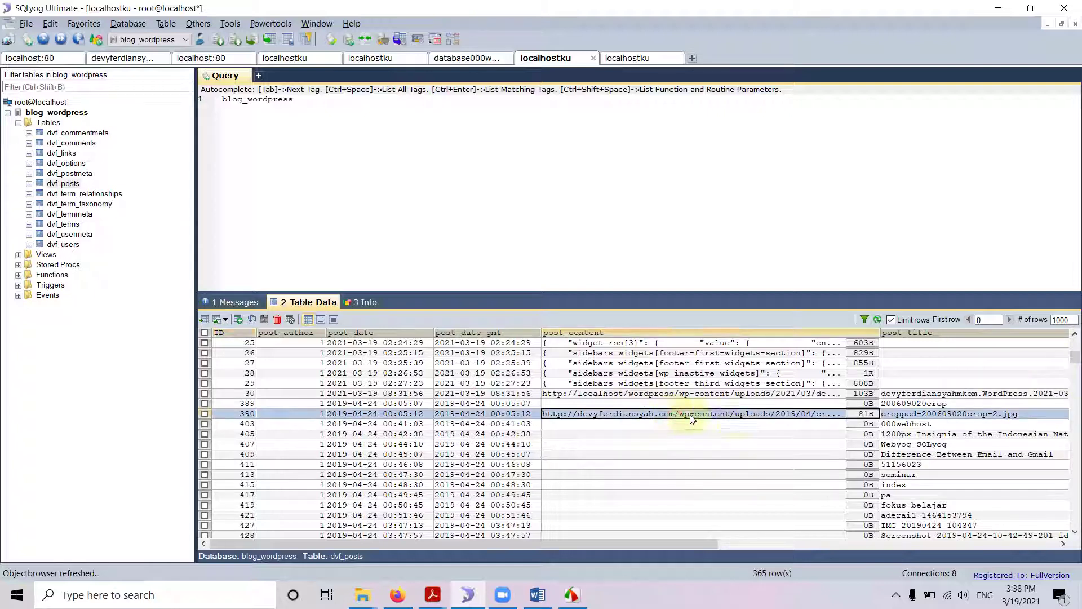
pyautogui.scroll(-2, 901, 395)
pyautogui.moveTo(1077, 366); pyautogui.dragTo(1076, 343)
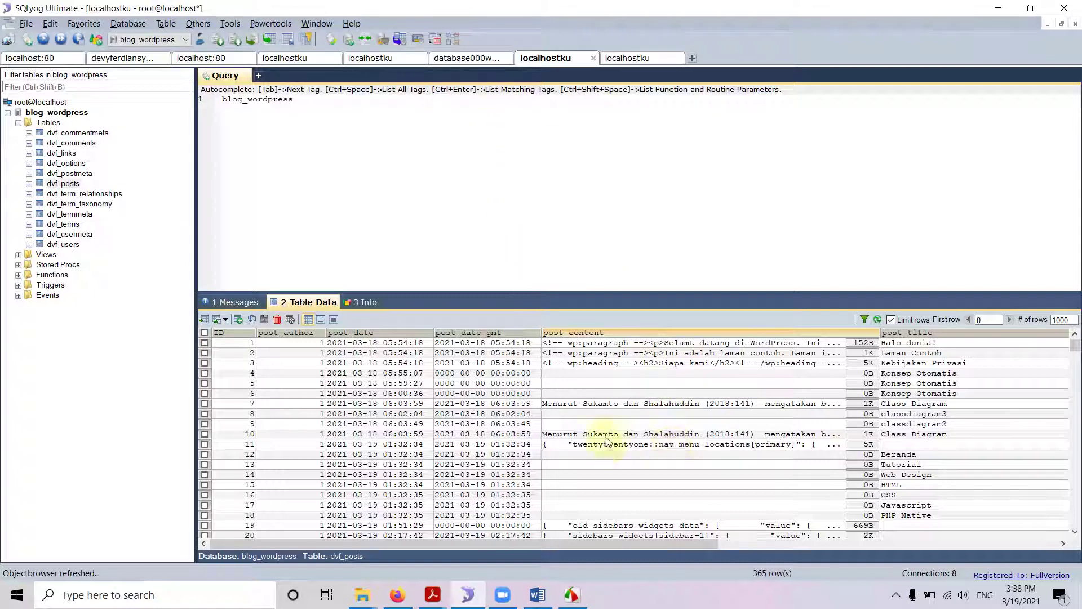
pyautogui.click(397, 595)
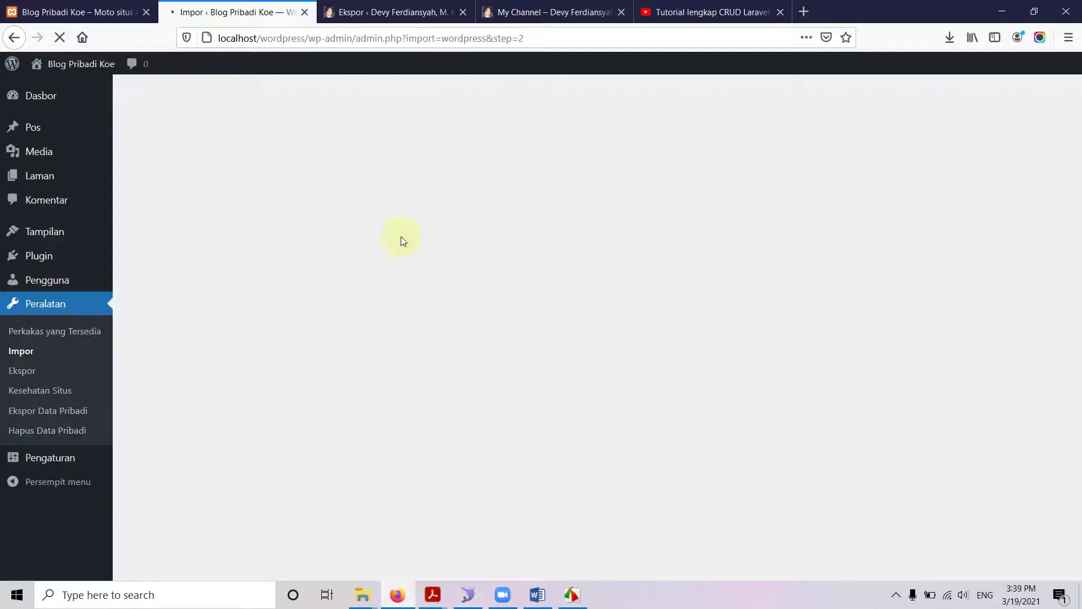
pyautogui.click(462, 599)
pyautogui.scroll(-3, 729, 483)
pyautogui.scroll(-4, 729, 482)
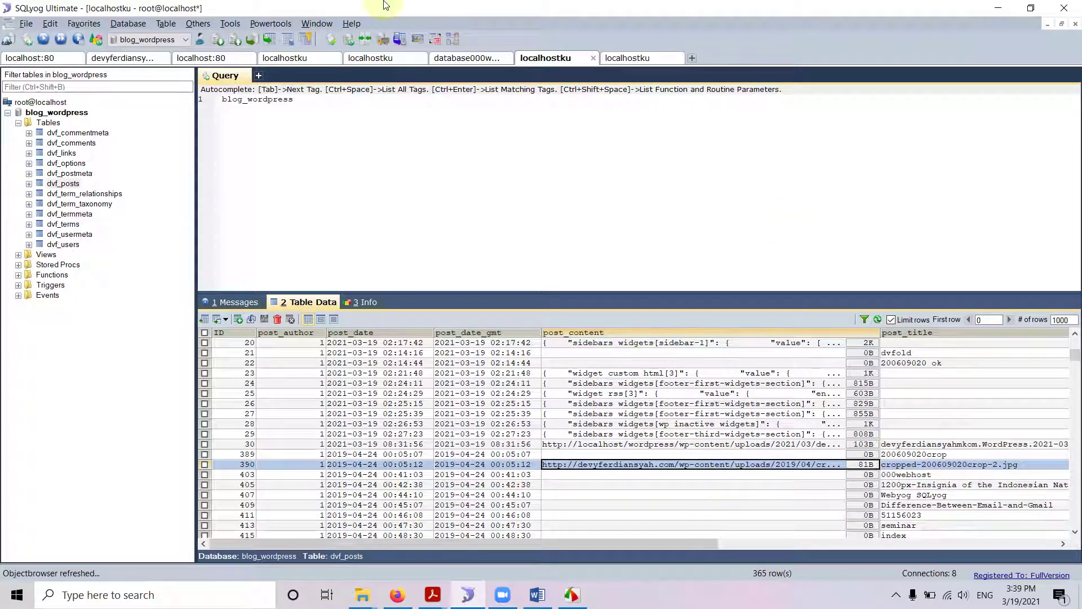
pyautogui.click(83, 178)
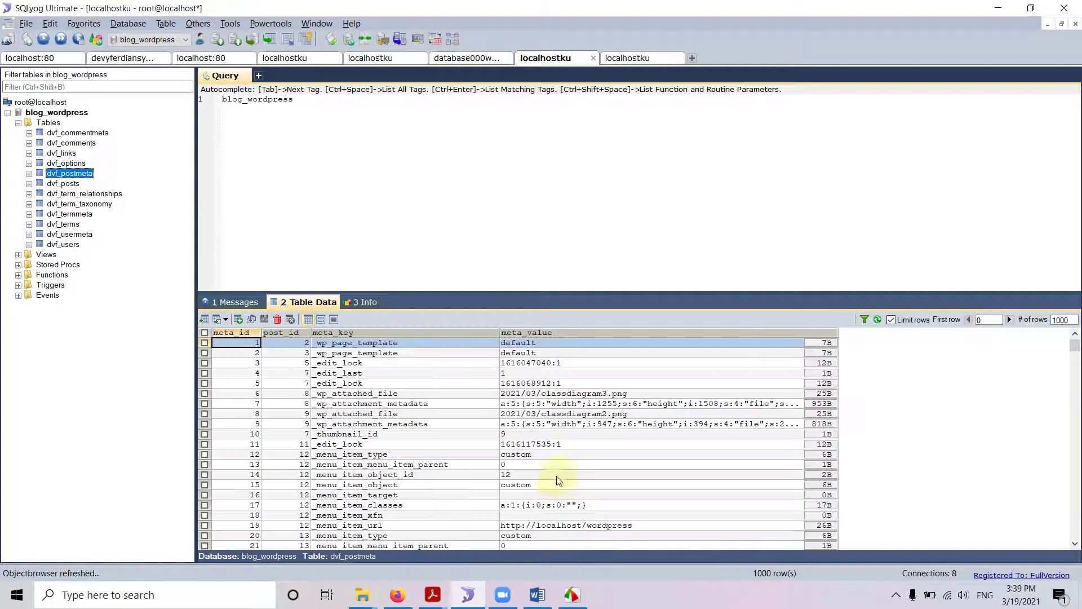
# Review the dvf_term_relationships, dvf_term_taxonomy and dvf_termmeta table data.
pyautogui.scroll(-2, 430, 434)
pyautogui.scroll(-12, 431, 436)
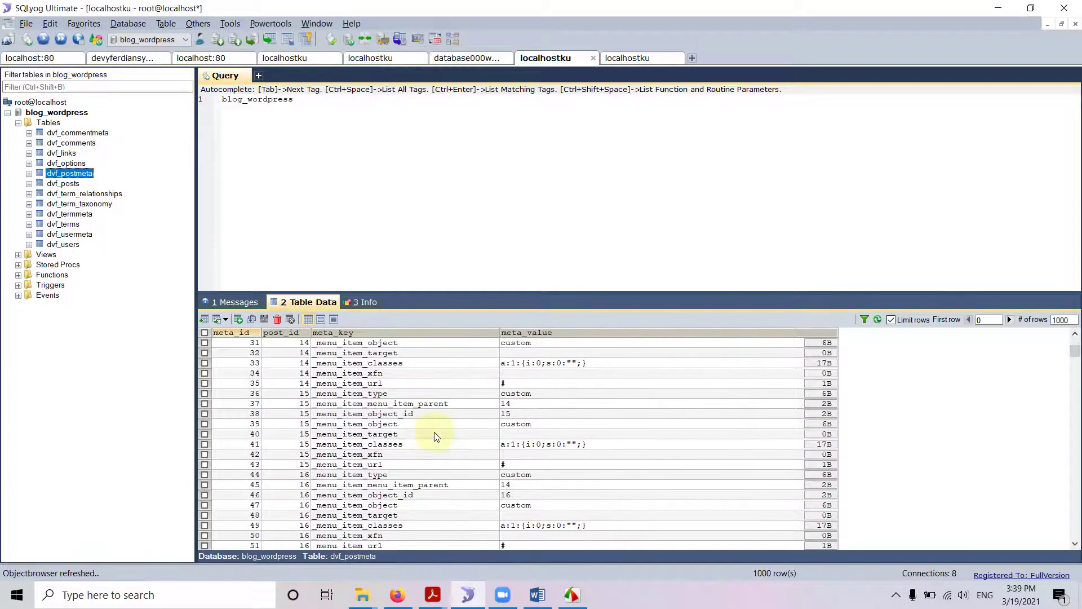
pyautogui.scroll(-4, 434, 436)
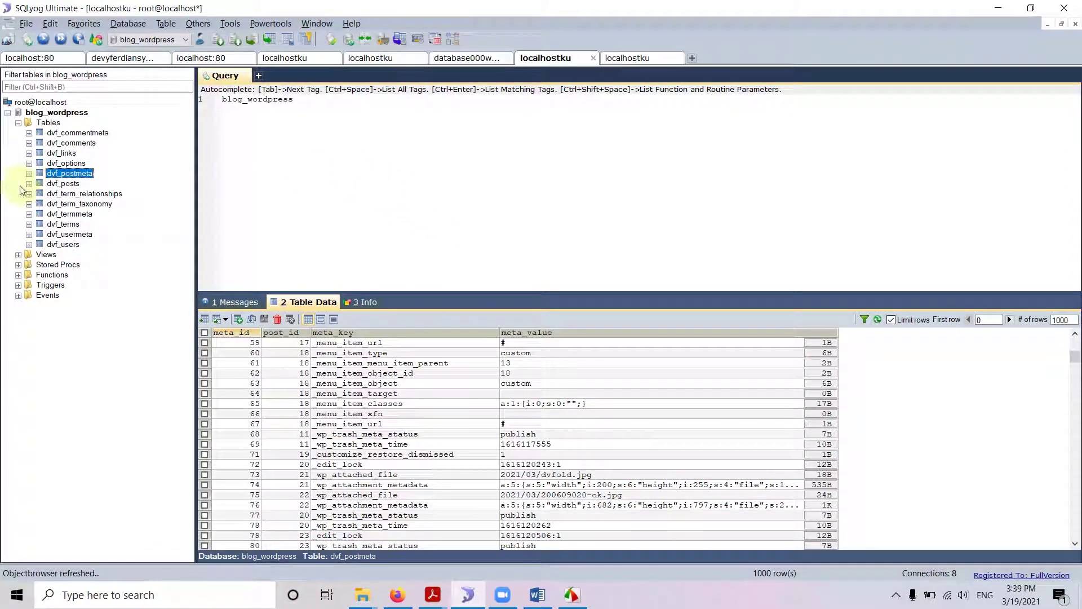
pyautogui.click(85, 193)
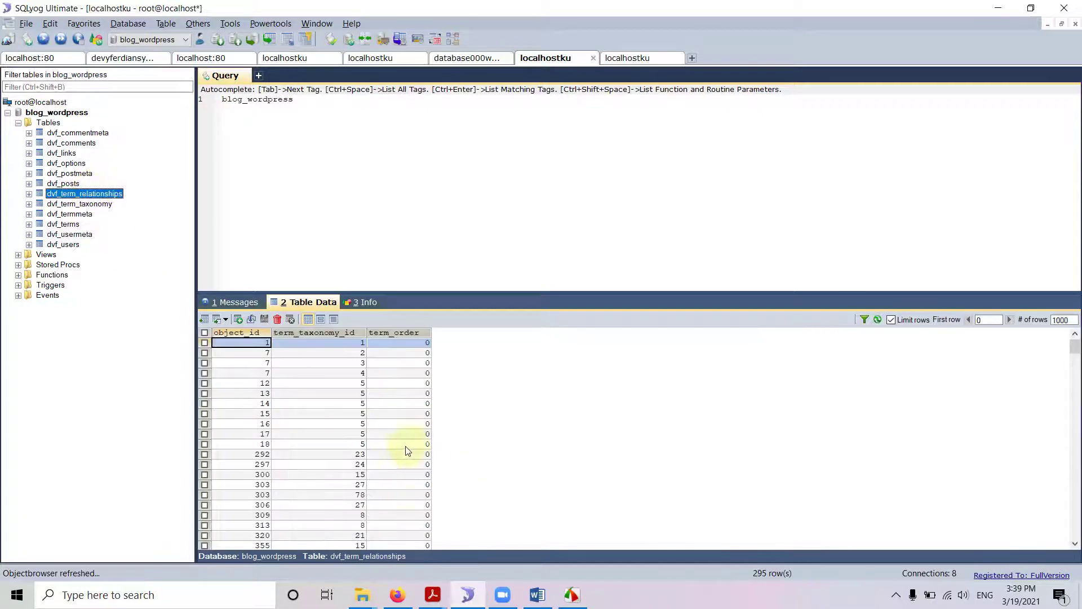
pyautogui.scroll(-4, 415, 449)
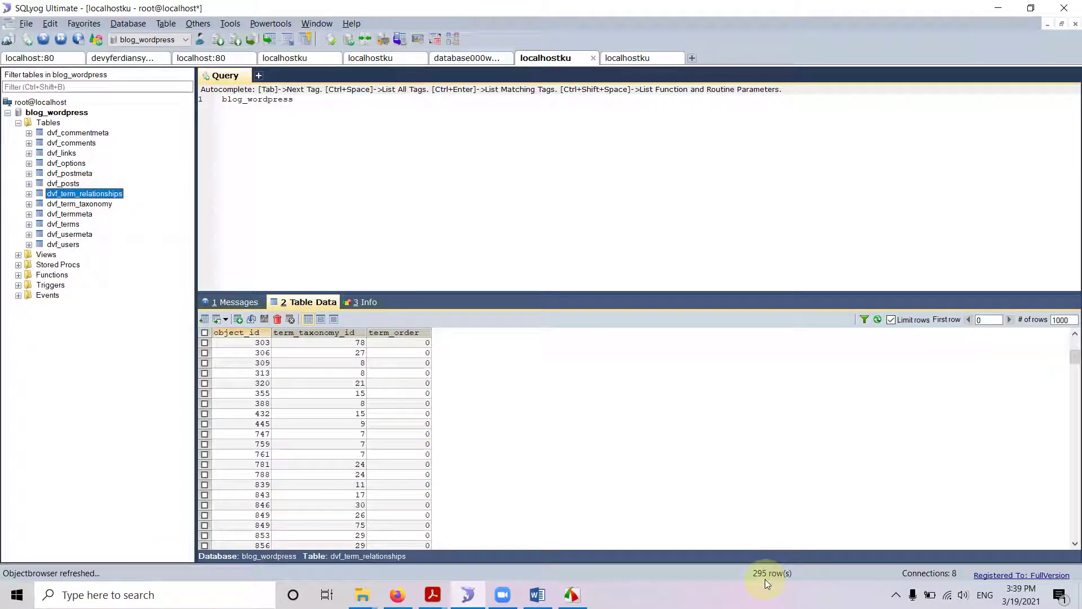
pyautogui.click(97, 204)
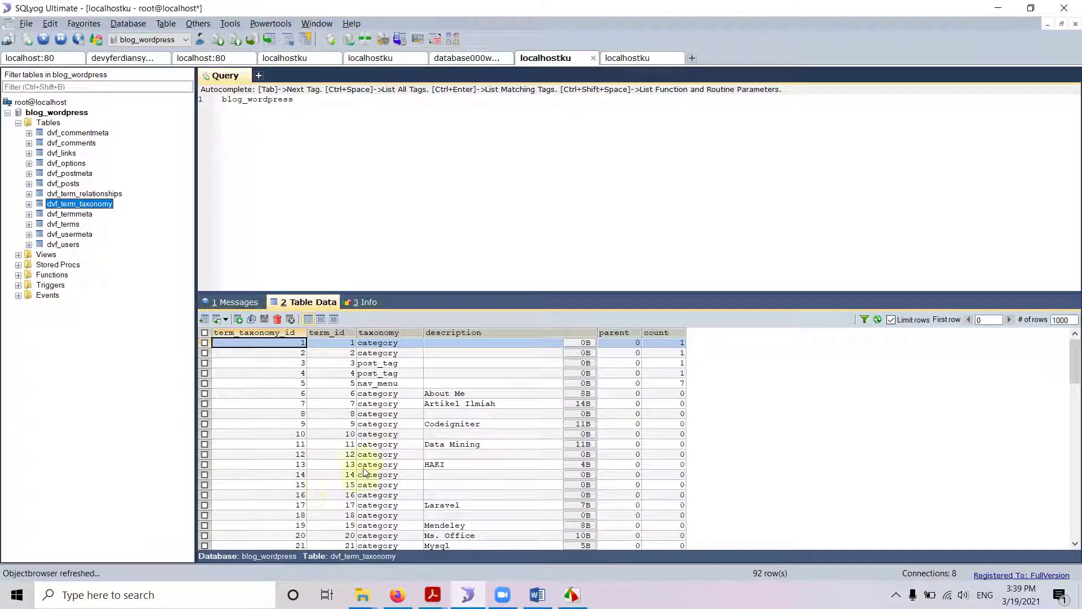
pyautogui.click(79, 215)
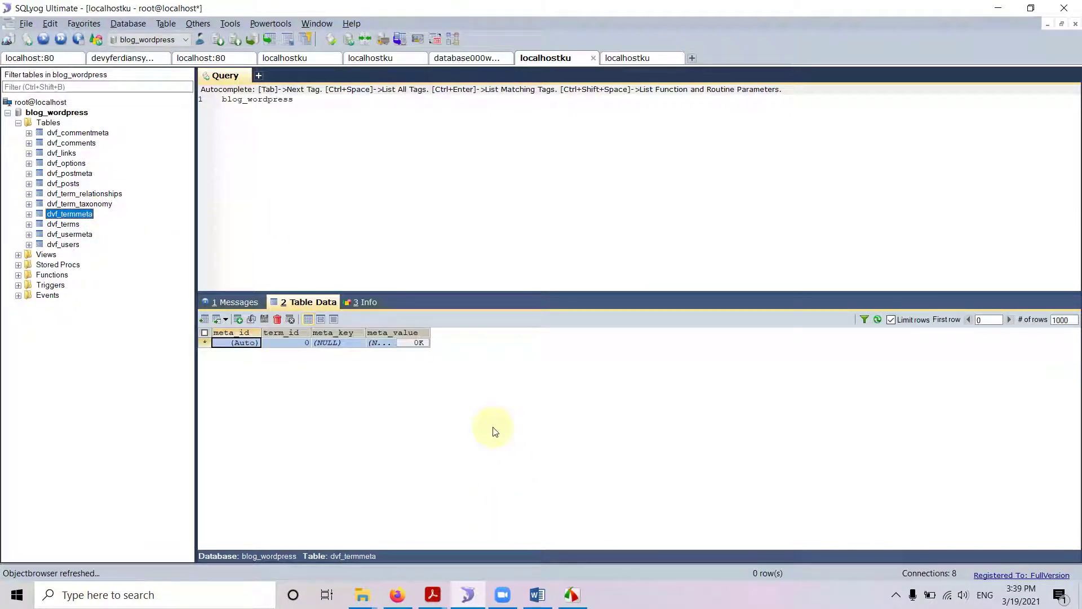
# Check dvf_users and dvf_options (177 rows), glancing at the still-loading WordPress import page.
pyautogui.click(69, 246)
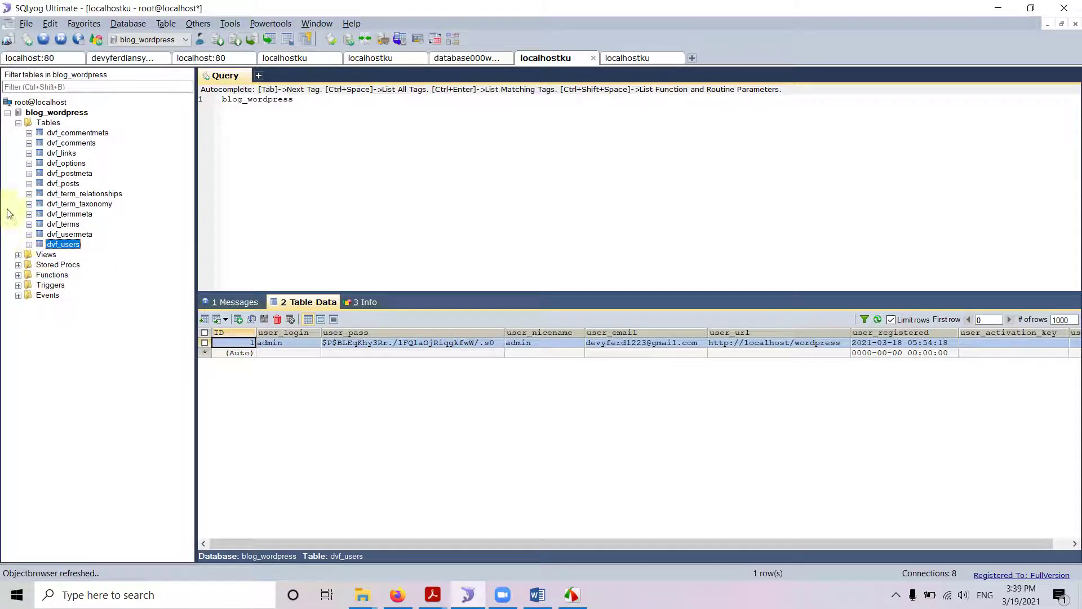
pyautogui.click(74, 163)
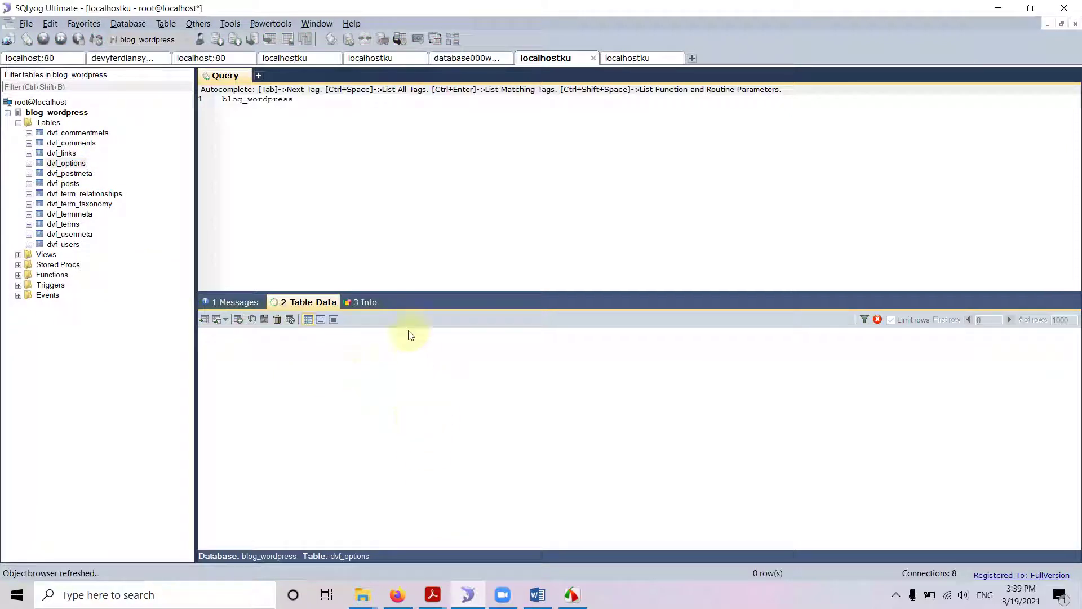
pyautogui.scroll(-2, 355, 435)
pyautogui.scroll(-2, 589, 511)
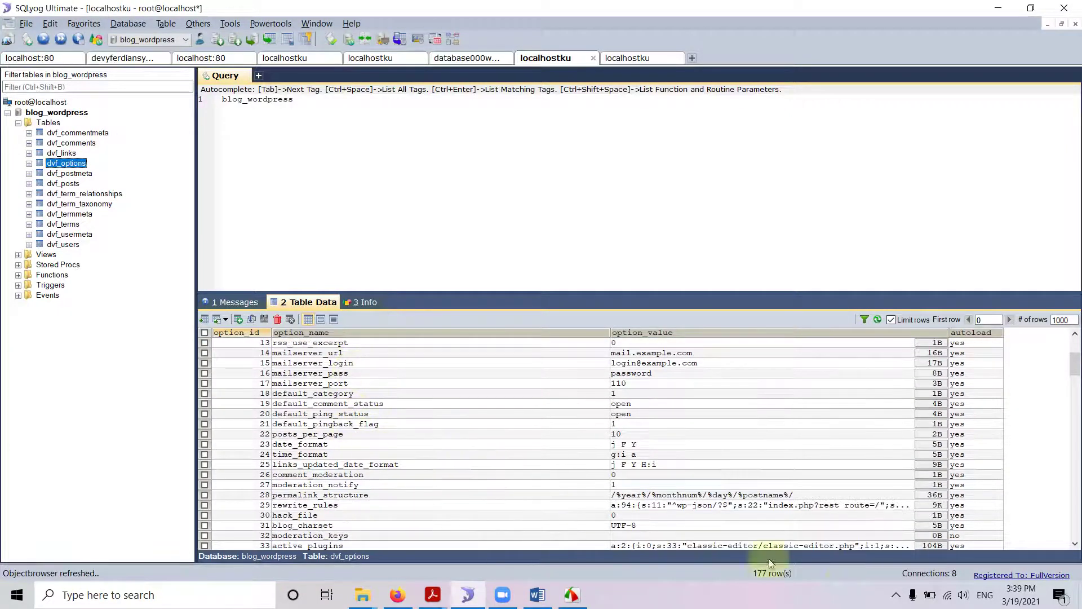
pyautogui.click(396, 595)
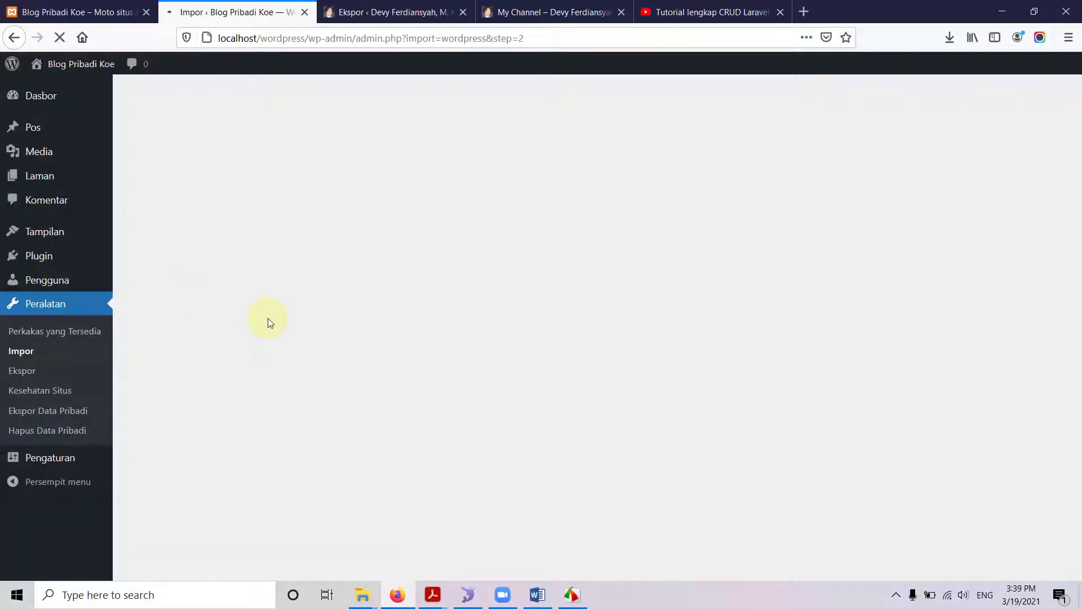
pyautogui.click(469, 597)
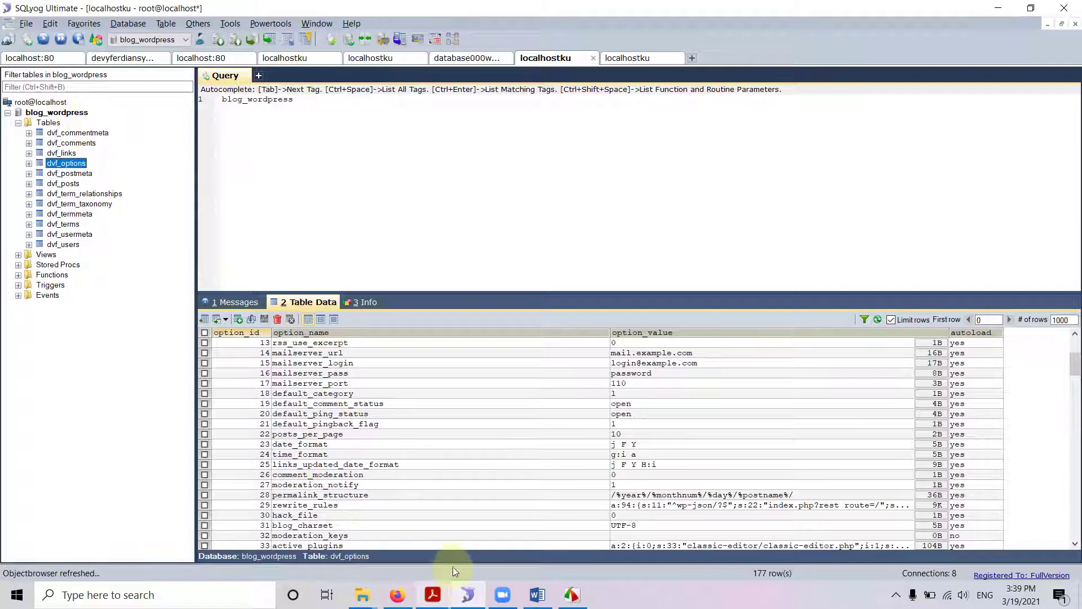
# Load localhost/wordpress/ to see the Class Diagram and Halo dunia! posts on the front page.
pyautogui.click(397, 595)
pyautogui.click(79, 12)
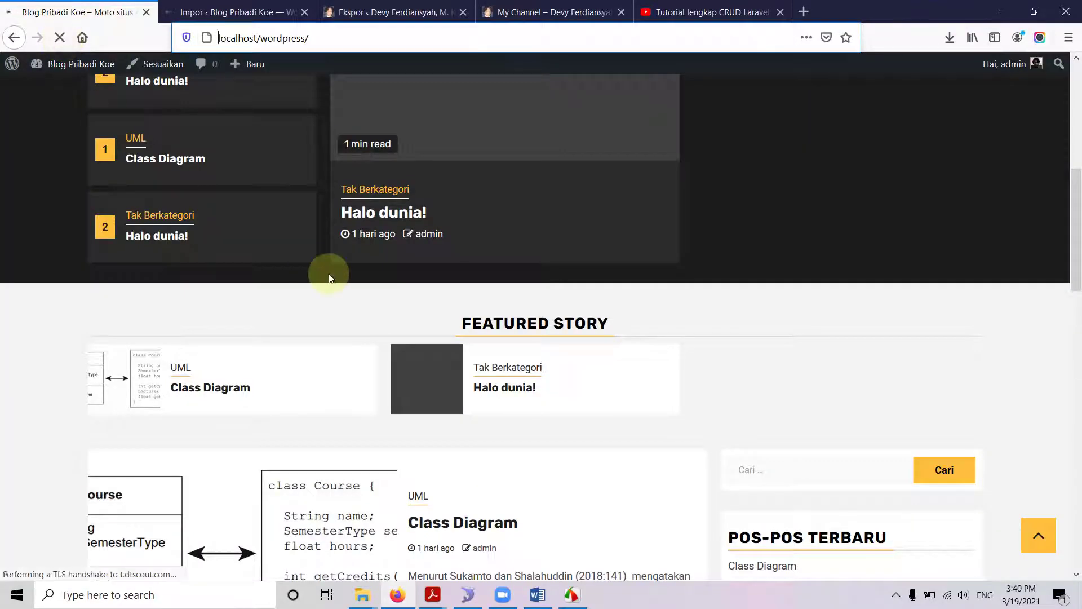